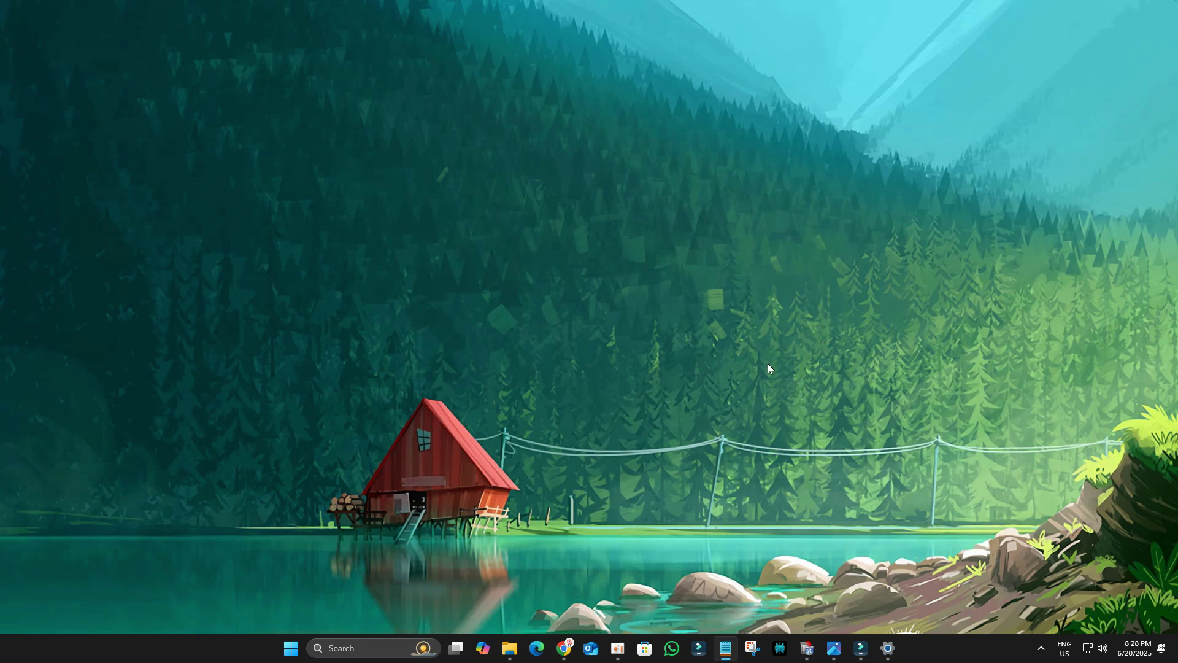
Turn on transparency effects in the Windows personalization color settings.
{"action": "right_click", "coordinate": [767, 343]}
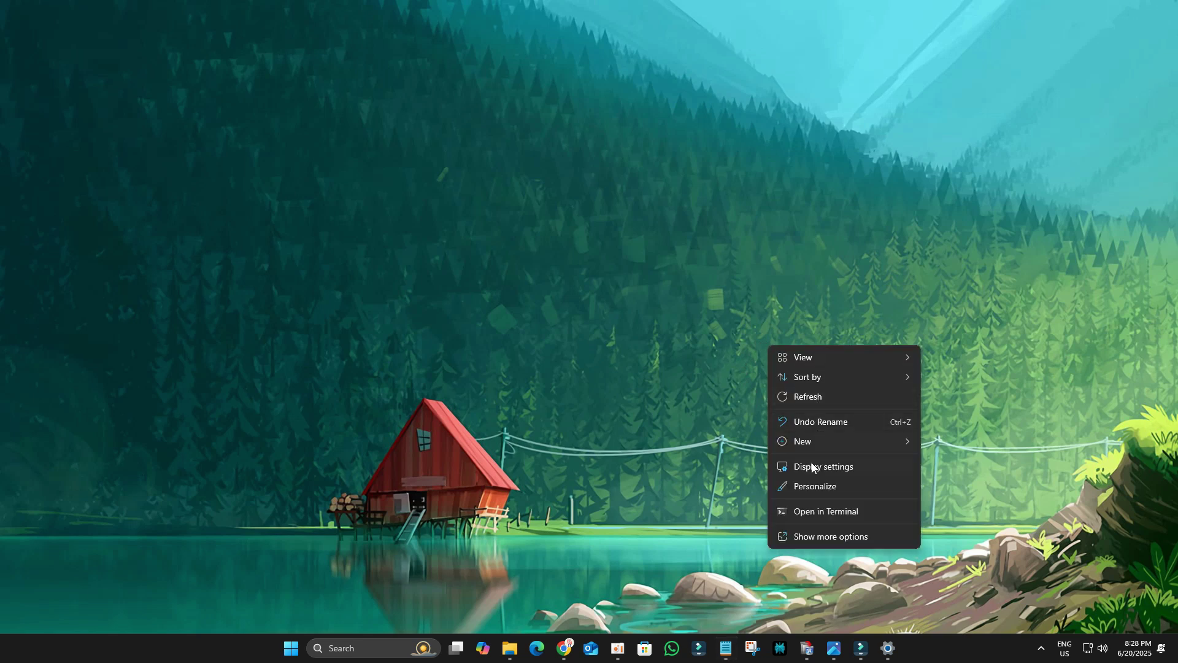
{"action": "left_click", "coordinate": [811, 486]}
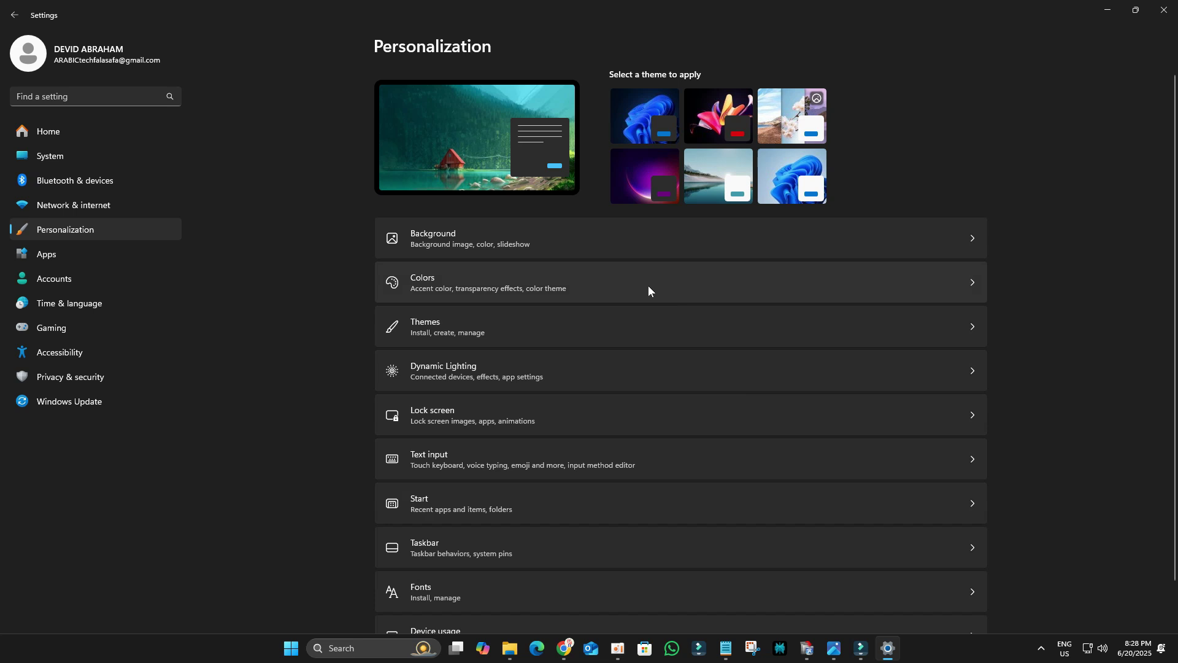
{"action": "left_click", "coordinate": [667, 289]}
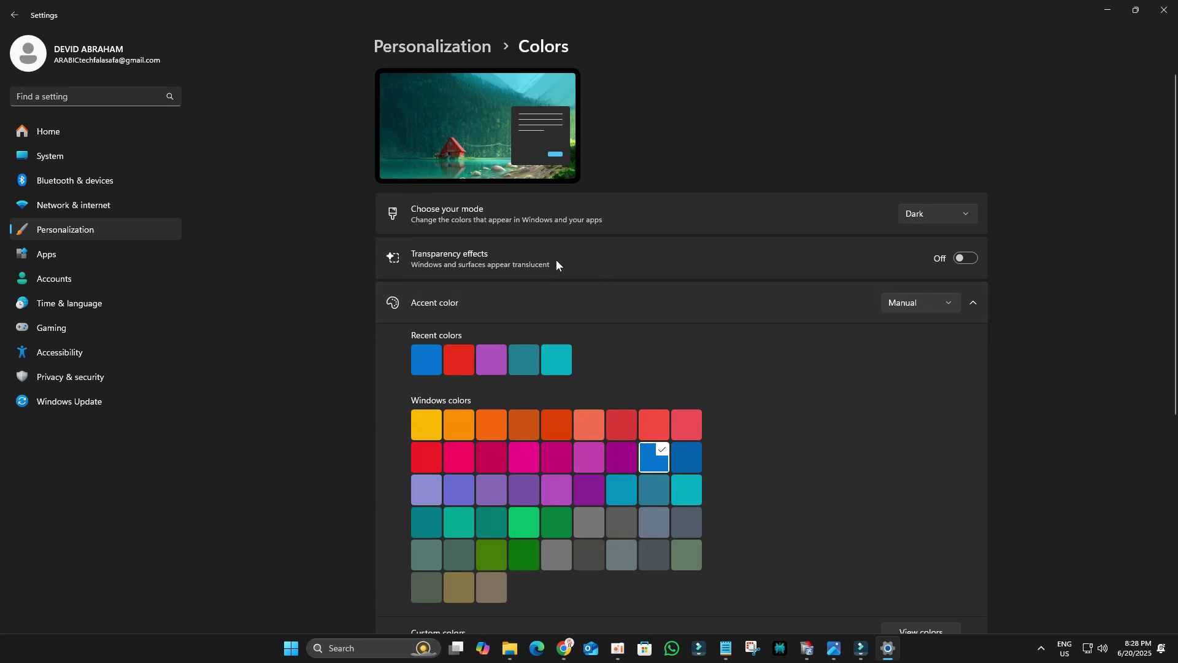
{"action": "left_click", "coordinate": [966, 258]}
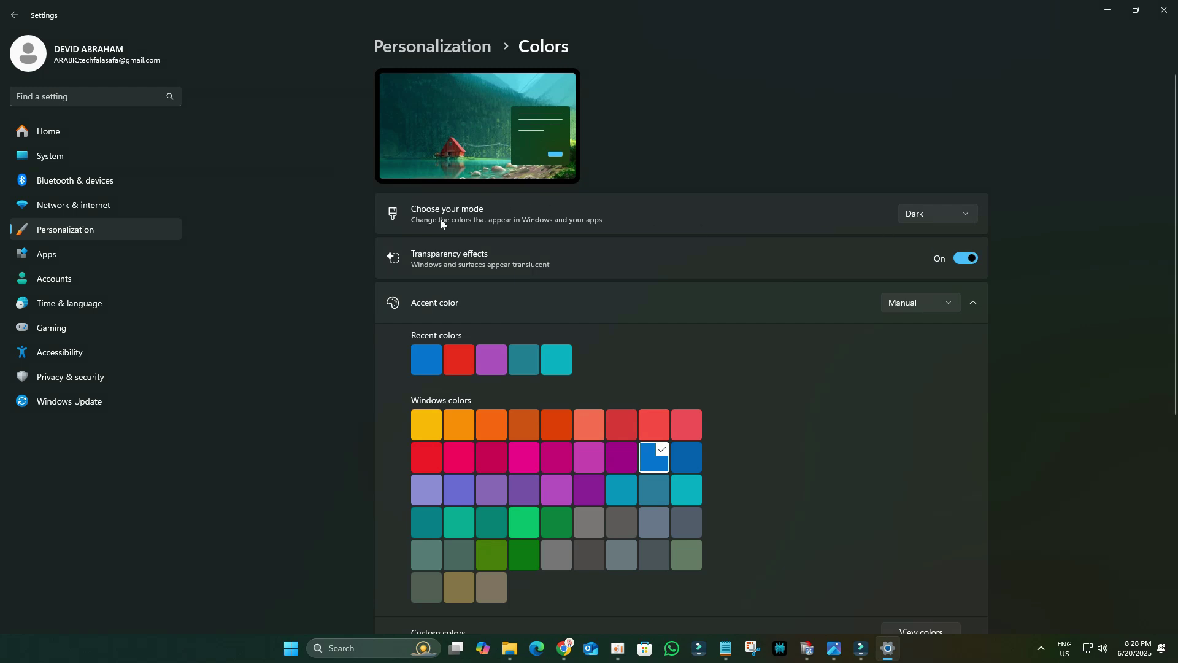
Choose Dark as the Windows color mode and close Settings.
{"action": "left_click", "coordinate": [942, 215]}
{"action": "left_click", "coordinate": [925, 214]}
{"action": "left_click", "coordinate": [1160, 23]}
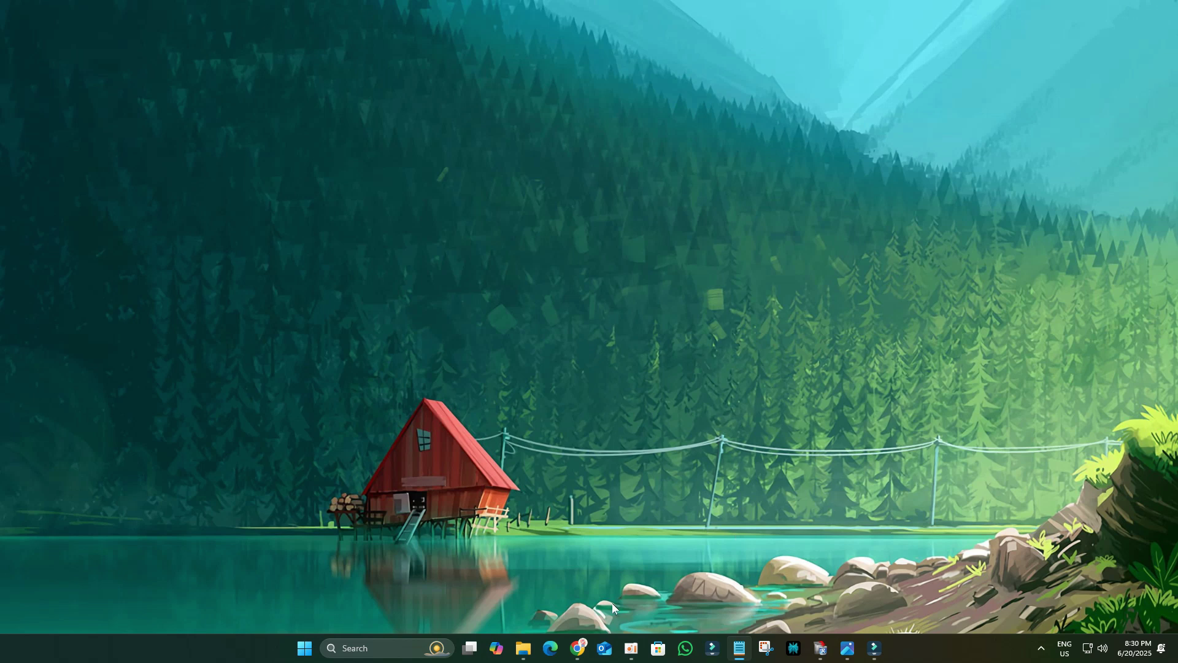
Switch to Chrome, search Google for Mica For Everyone and open its main GitHub repository.
{"action": "left_click", "coordinate": [576, 647]}
{"action": "right_click", "coordinate": [484, 250]}
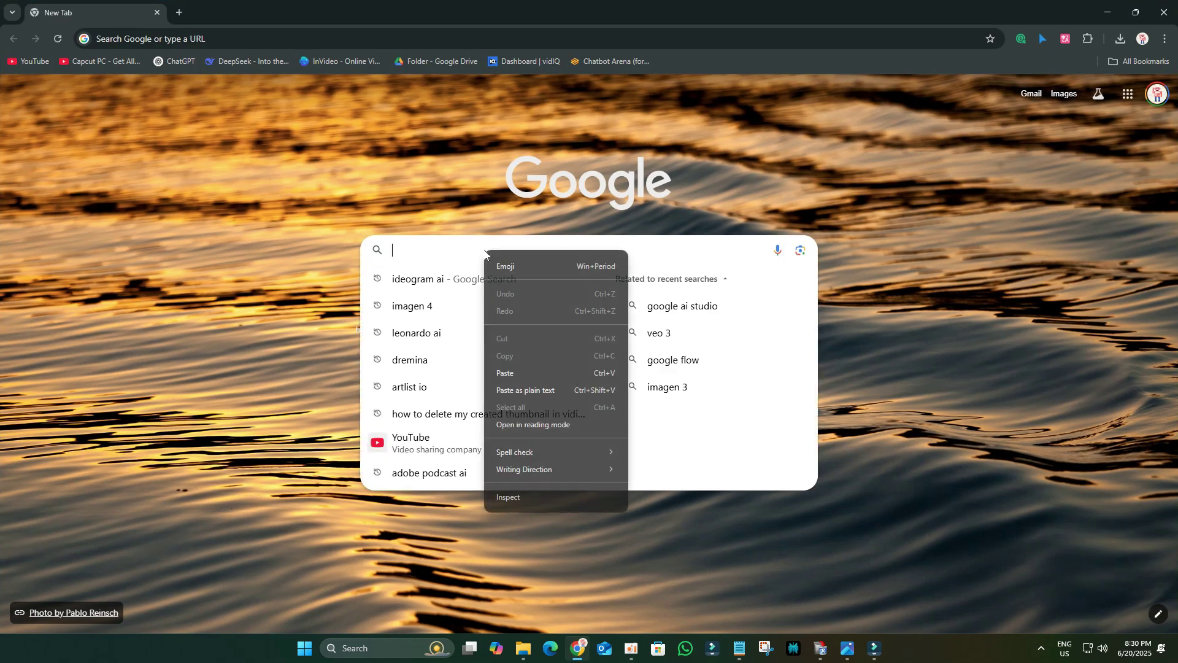
{"action": "left_click", "coordinate": [509, 373]}
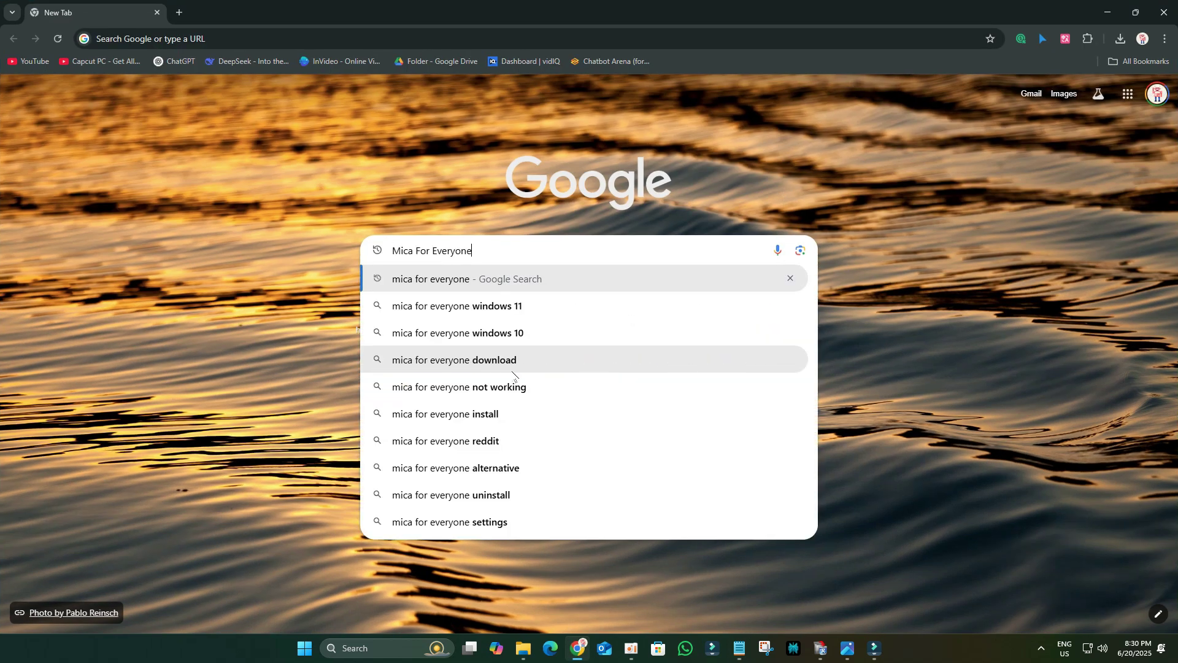
{"action": "key", "text": "Return"}
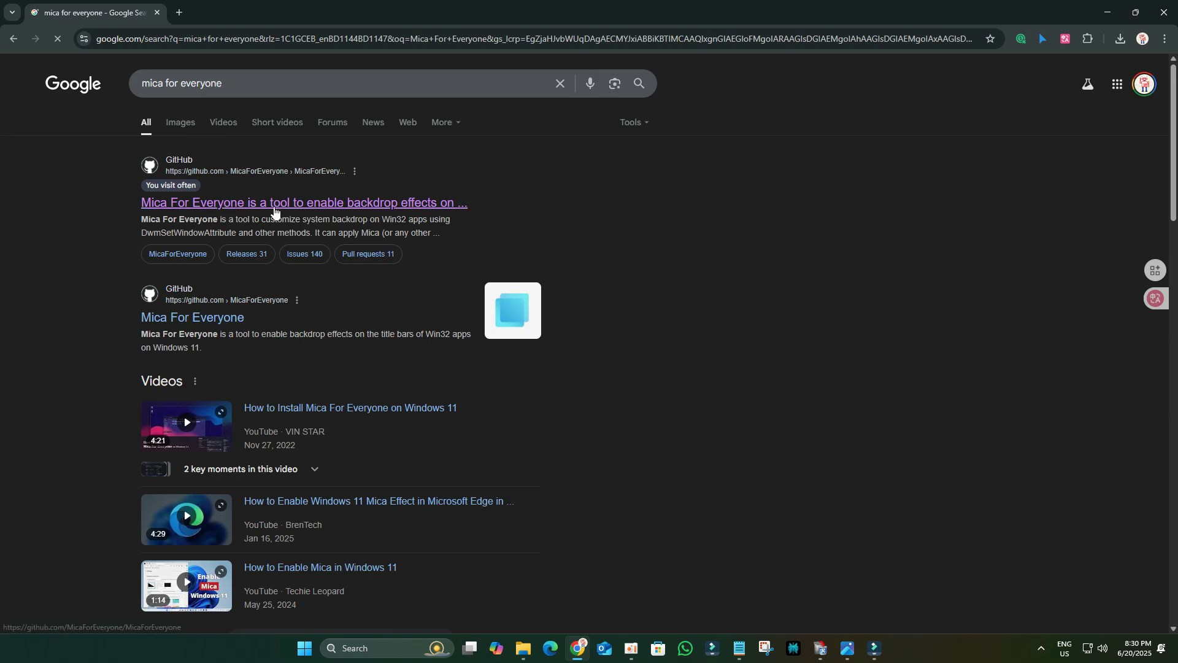
{"action": "left_click", "coordinate": [282, 204]}
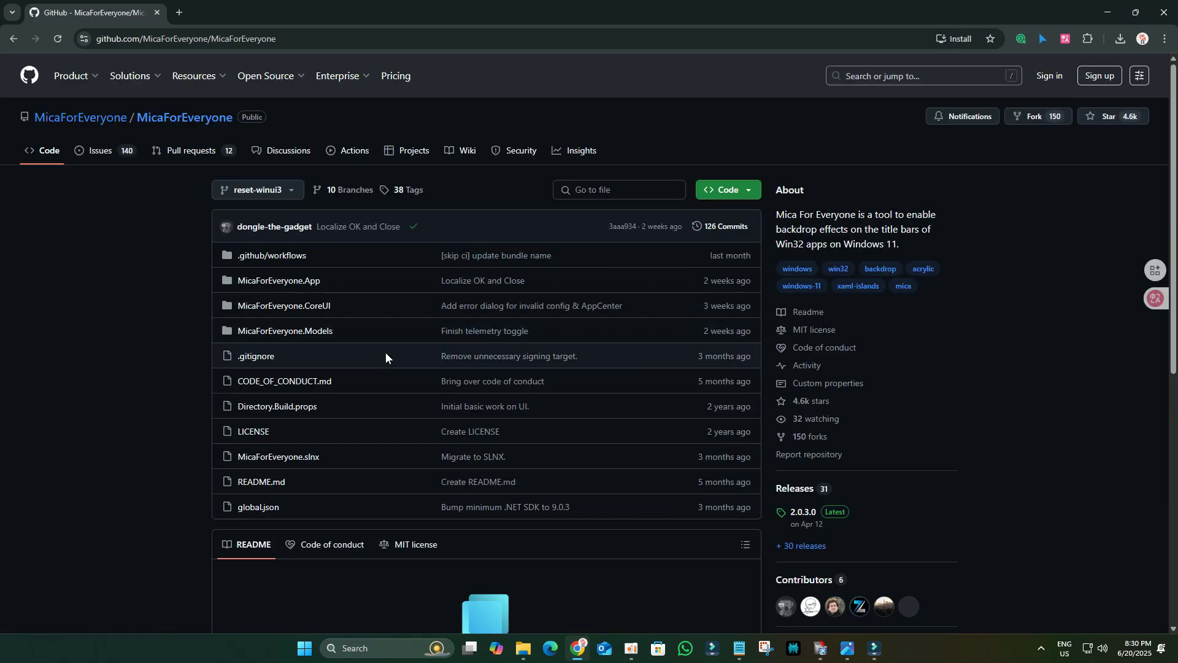
Download MicaForEveryone.appinstaller from the repository's Releases page and launch the downloaded file.
{"action": "scroll", "coordinate": [385, 357], "scroll_direction": "down", "scroll_amount": 3}
{"action": "scroll", "coordinate": [385, 357], "scroll_direction": "down", "scroll_amount": 5}
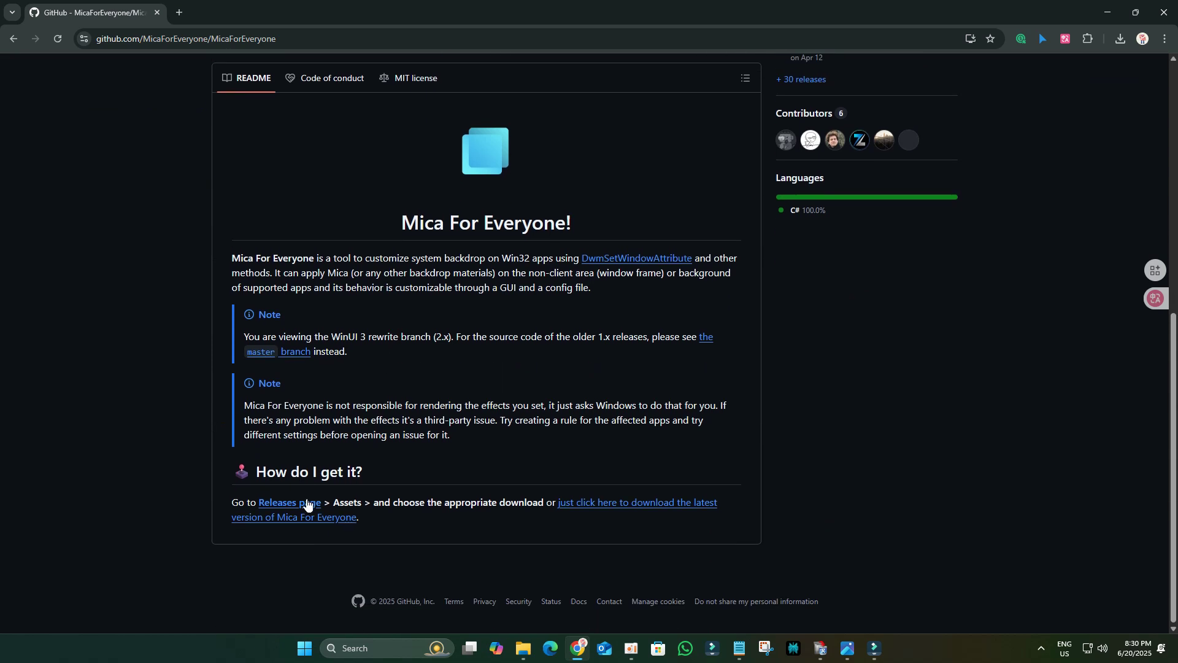
{"action": "left_click", "coordinate": [305, 509]}
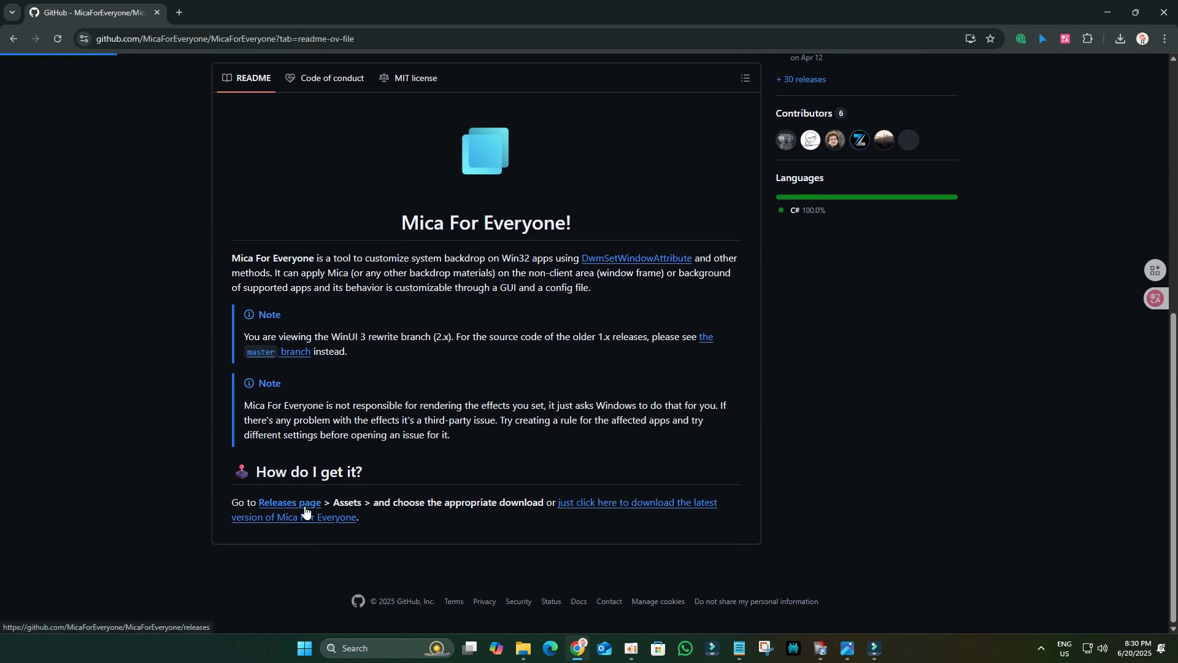
{"action": "scroll", "coordinate": [532, 354], "scroll_direction": "down", "scroll_amount": 7}
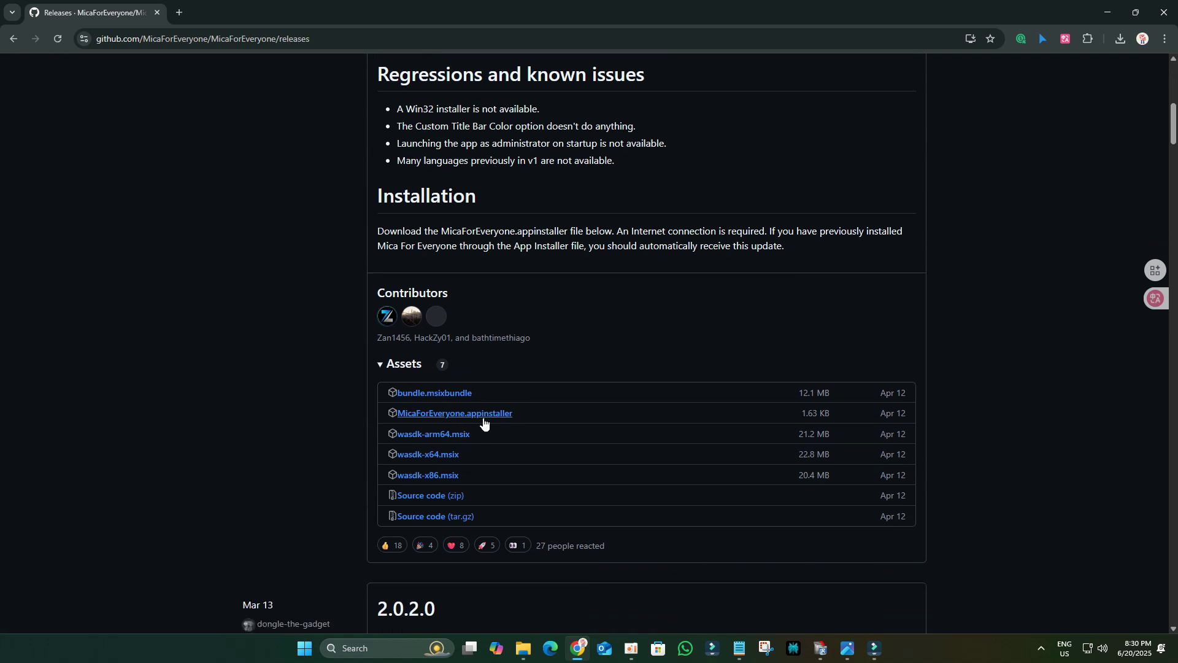
{"action": "left_click", "coordinate": [484, 421]}
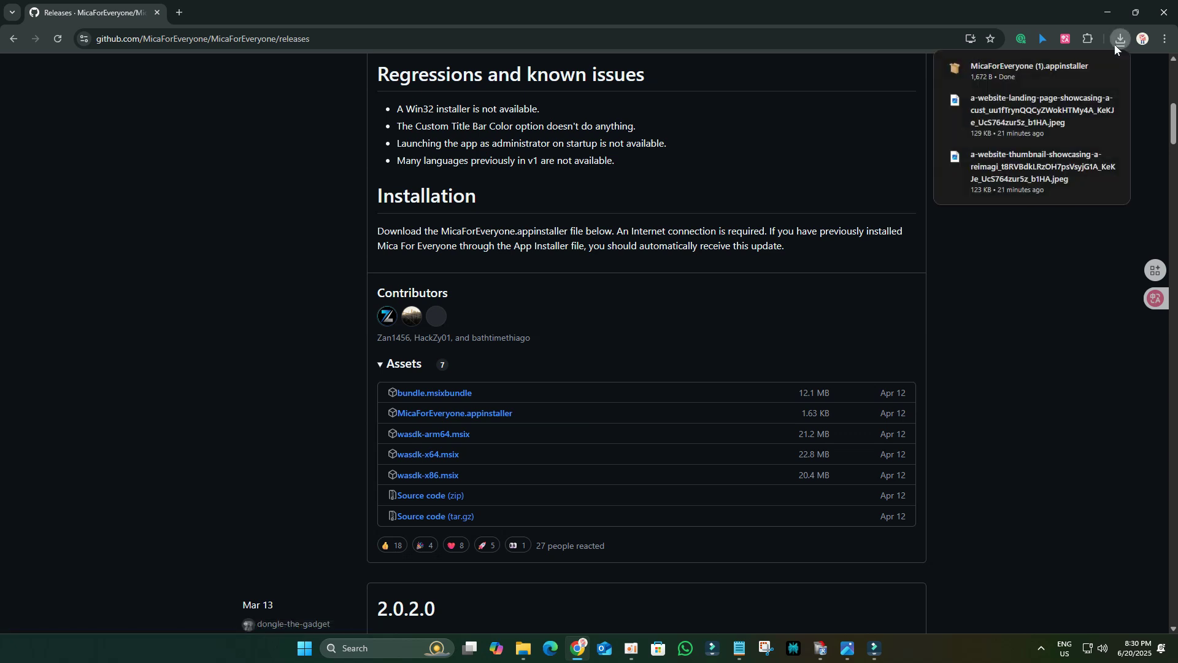
{"action": "left_click", "coordinate": [1087, 68]}
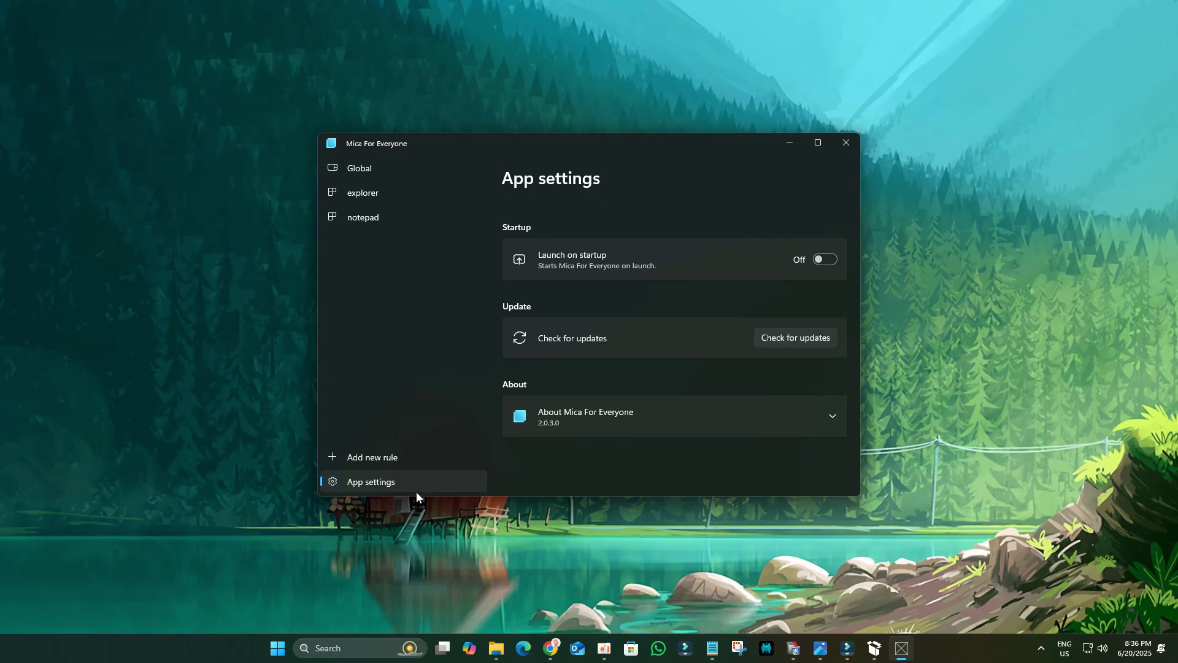
Enable Launch on startup in Mica For Everyone and set the Global rule's backdrop type to Acrylic.
{"action": "left_click", "coordinate": [828, 260]}
{"action": "left_click", "coordinate": [351, 172]}
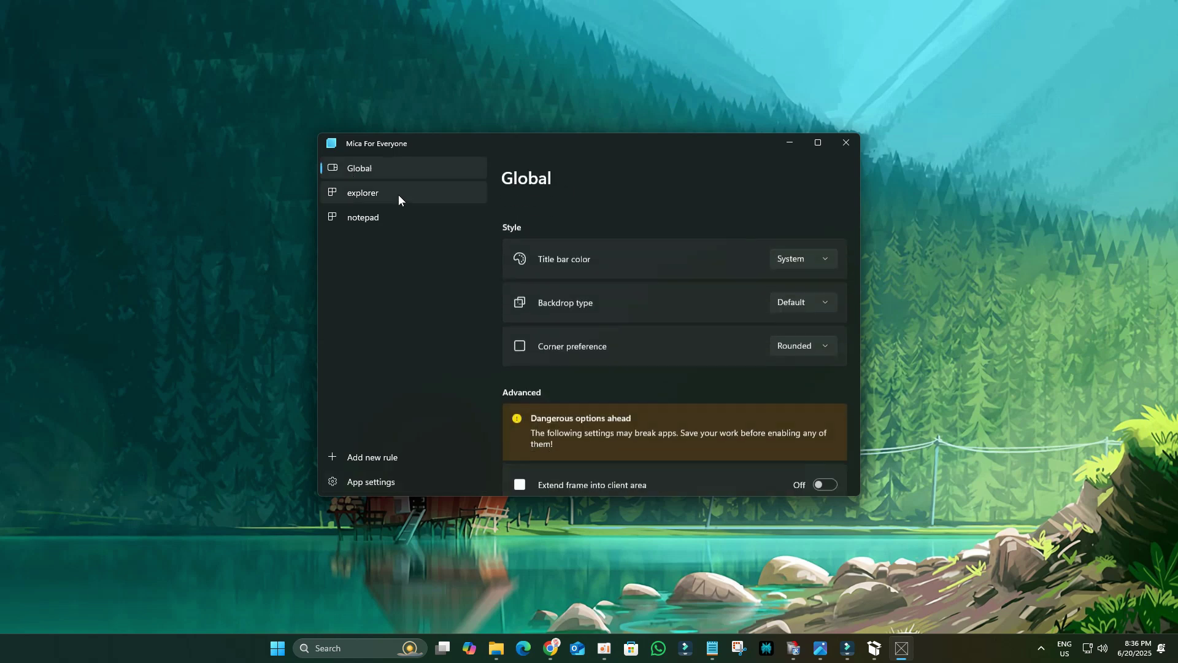
{"action": "left_click", "coordinate": [796, 306]}
{"action": "left_click", "coordinate": [797, 373]}
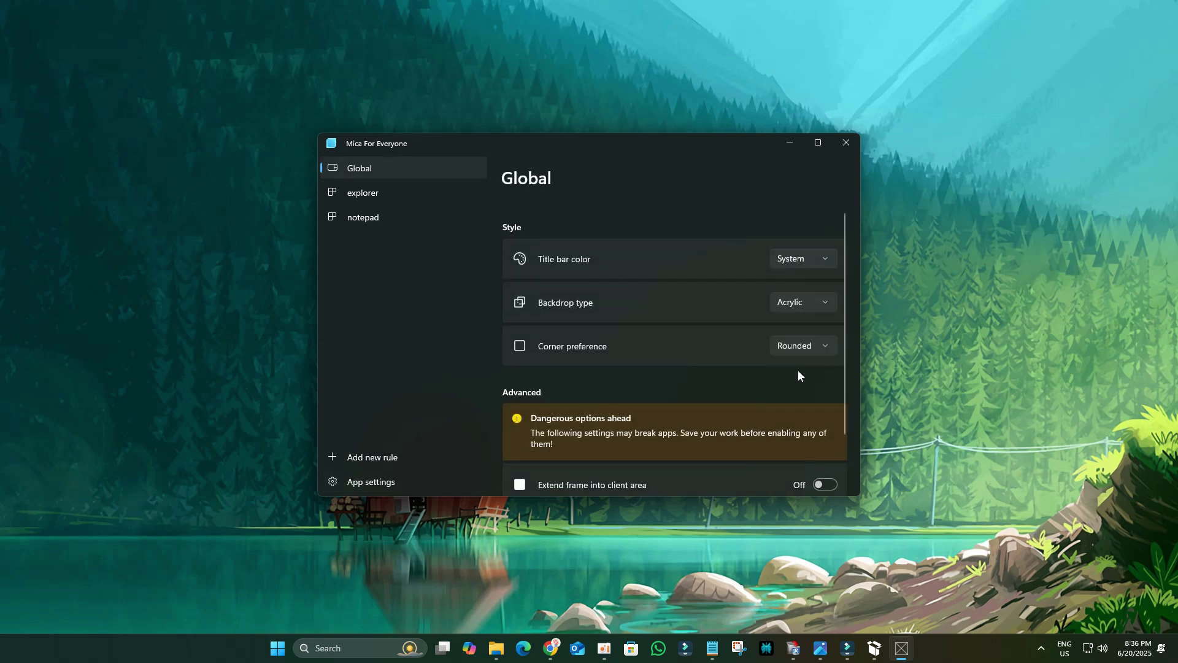
Set the backdrop type of the explorer rule to Acrylic.
{"action": "left_click", "coordinate": [391, 193]}
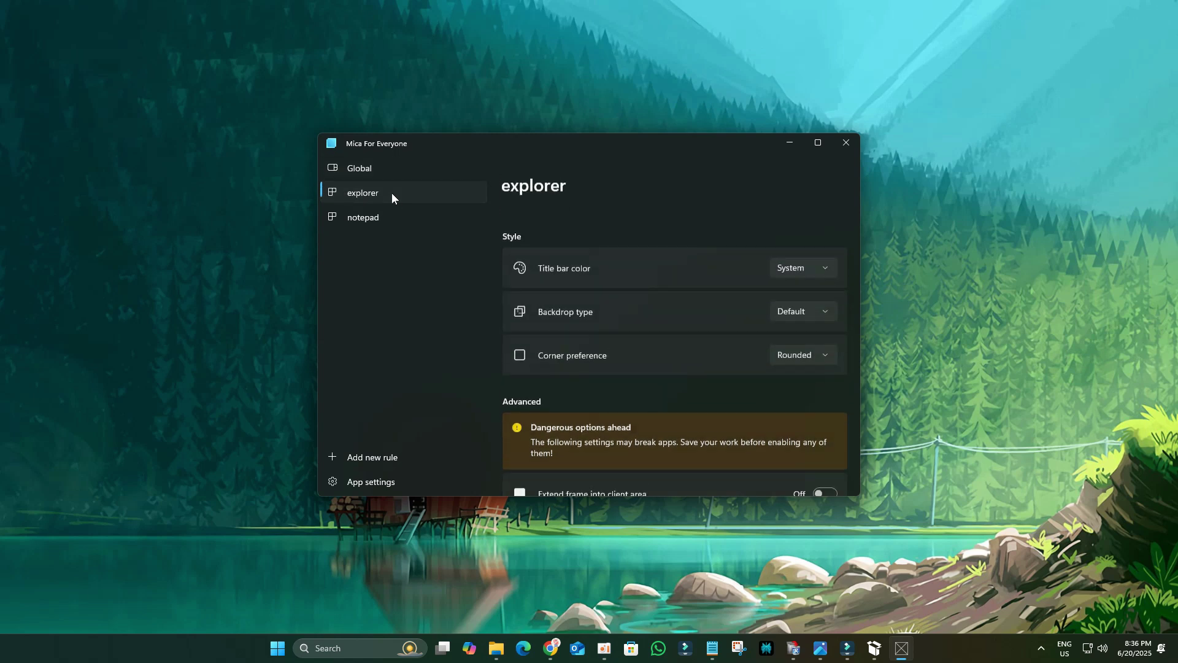
{"action": "left_click", "coordinate": [781, 300]}
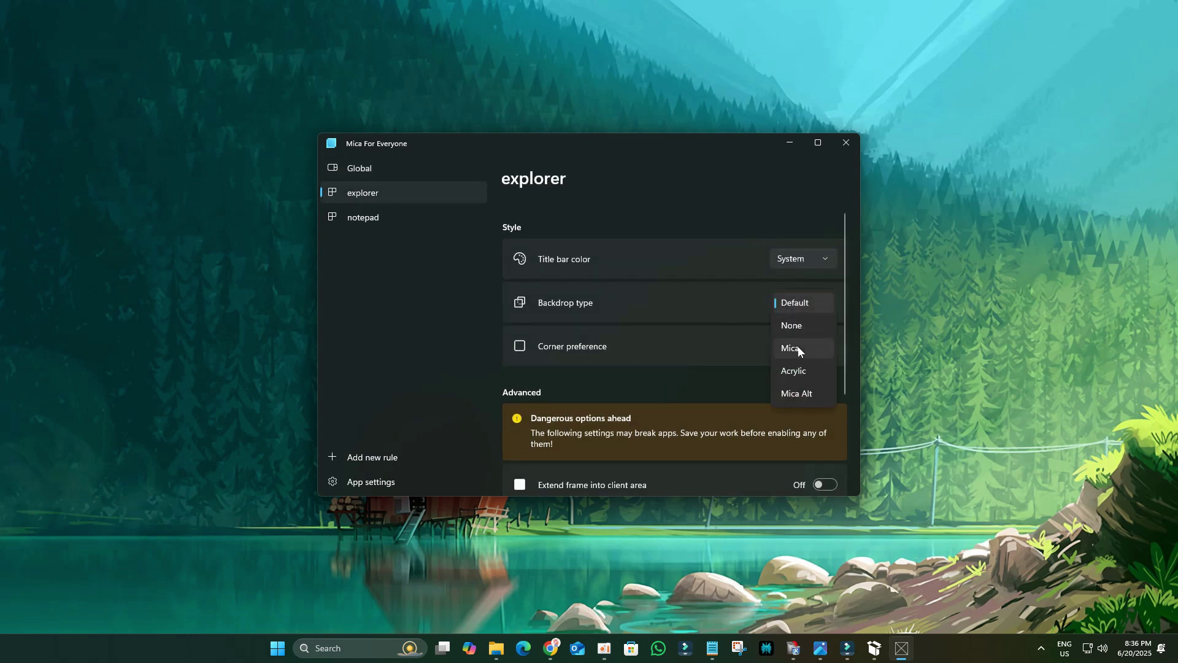
{"action": "left_click", "coordinate": [796, 368]}
Set the backdrop type of the notepad rule to Acrylic and close the Mica For Everyone window.
{"action": "left_click", "coordinate": [377, 215]}
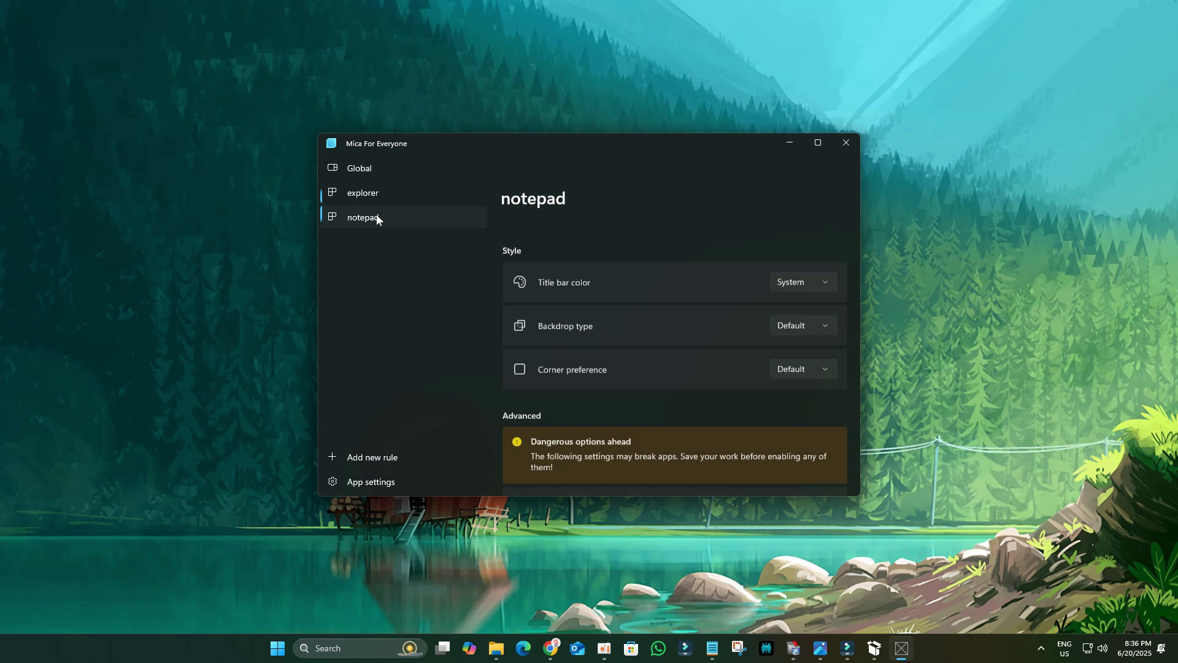
{"action": "left_click", "coordinate": [798, 300]}
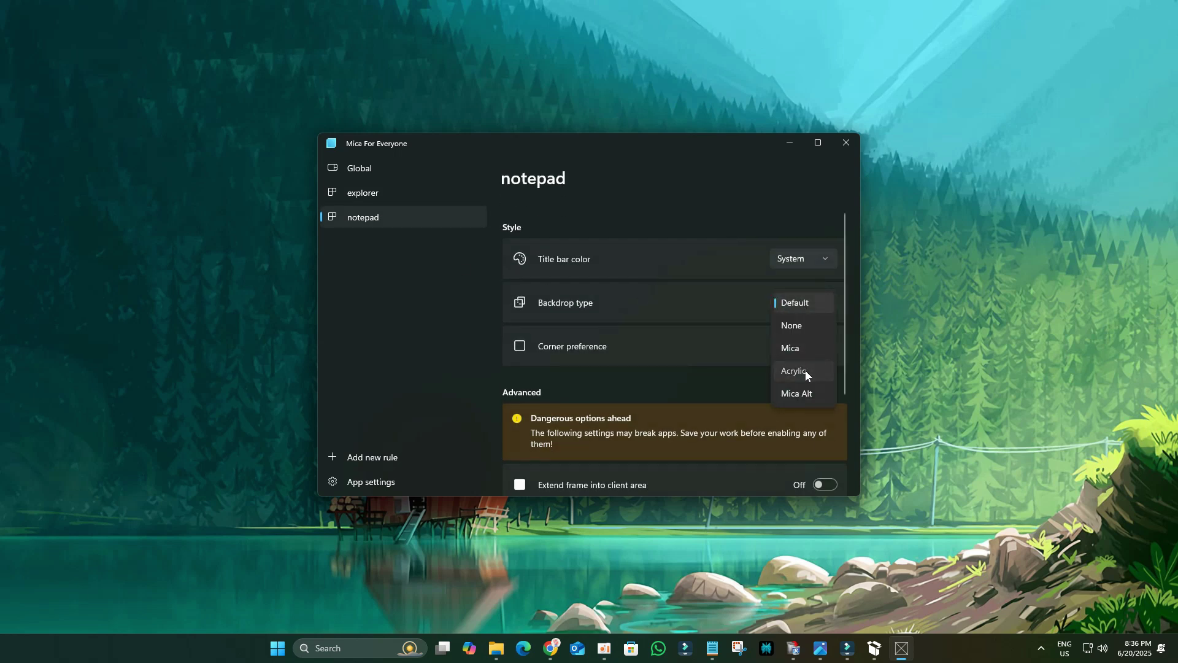
{"action": "left_click", "coordinate": [805, 370]}
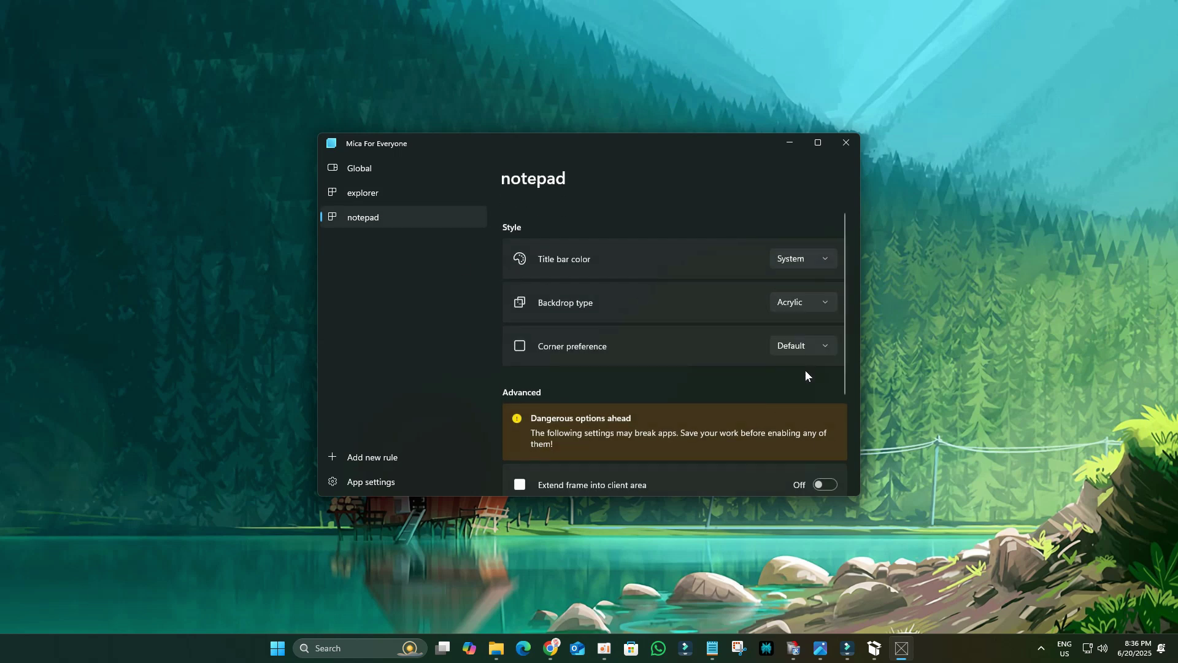
{"action": "left_click", "coordinate": [842, 144]}
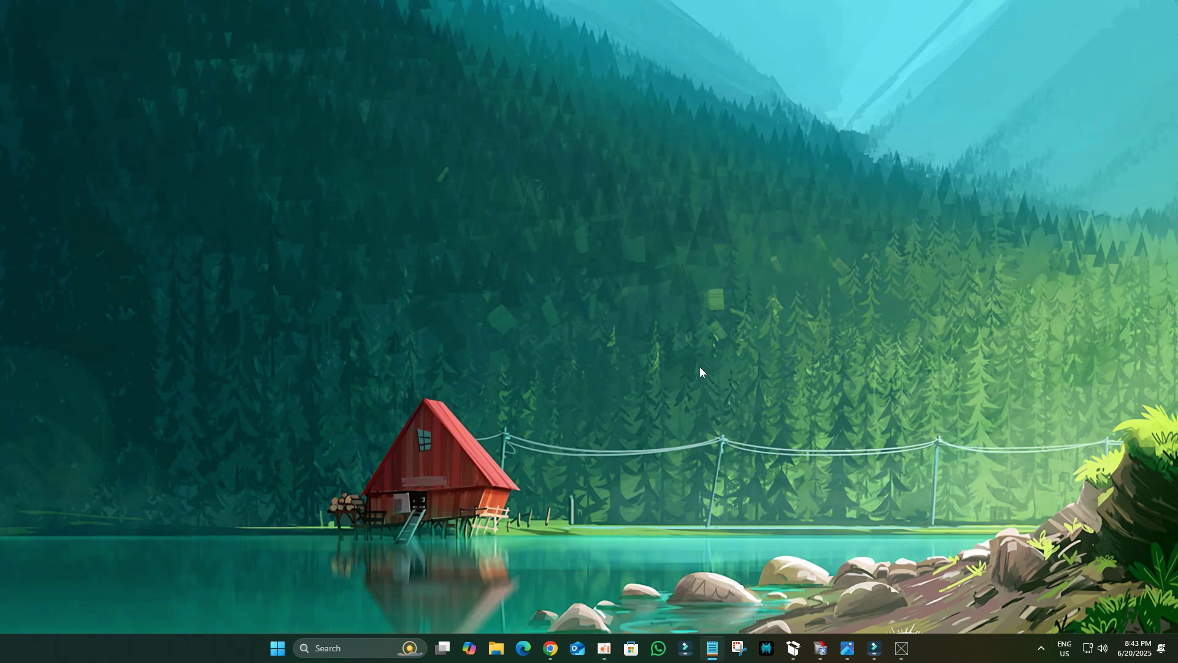
Refresh the desktop and open File Explorer to check the applied glass effect.
{"action": "right_click", "coordinate": [699, 367]}
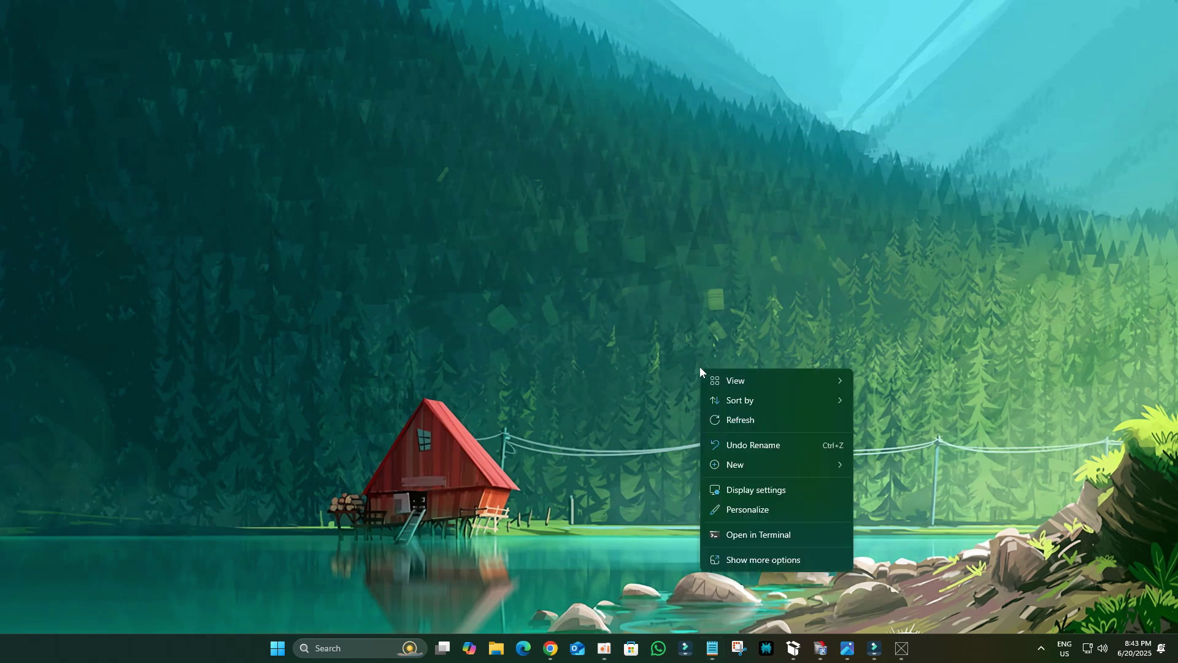
{"action": "left_click", "coordinate": [728, 421]}
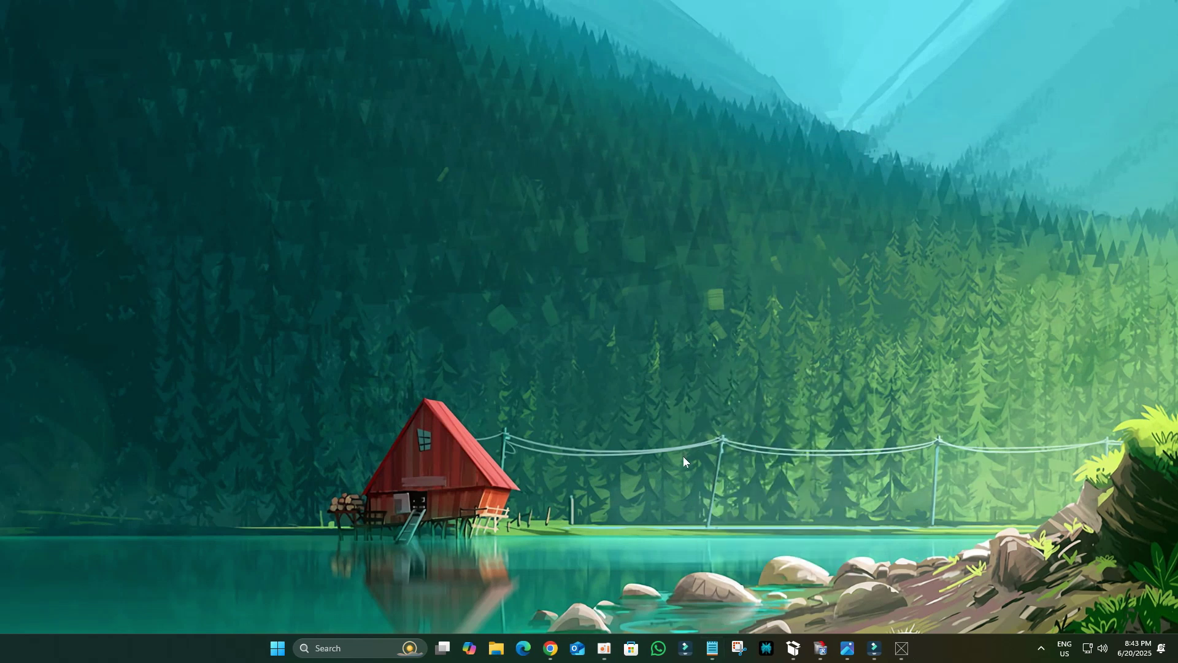
{"action": "left_click", "coordinate": [496, 647]}
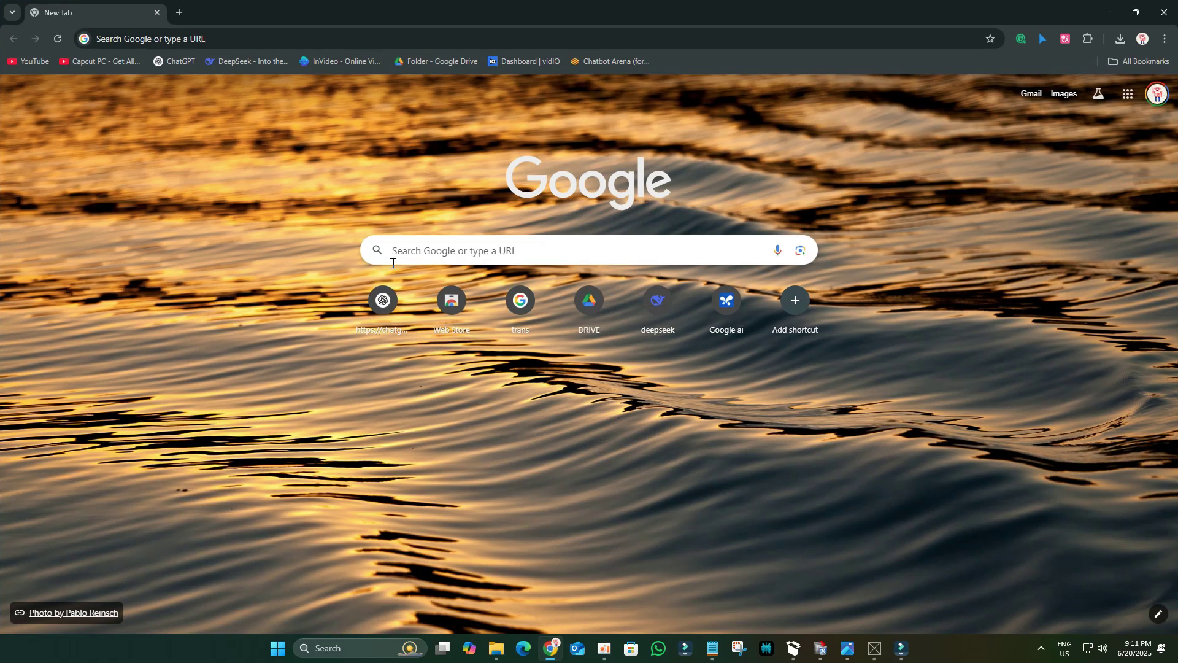
Search Google in Chrome for ExplorerBlurMica and open the Maplespe GitHub repository.
{"action": "right_click", "coordinate": [393, 263]}
{"action": "left_click", "coordinate": [473, 370]}
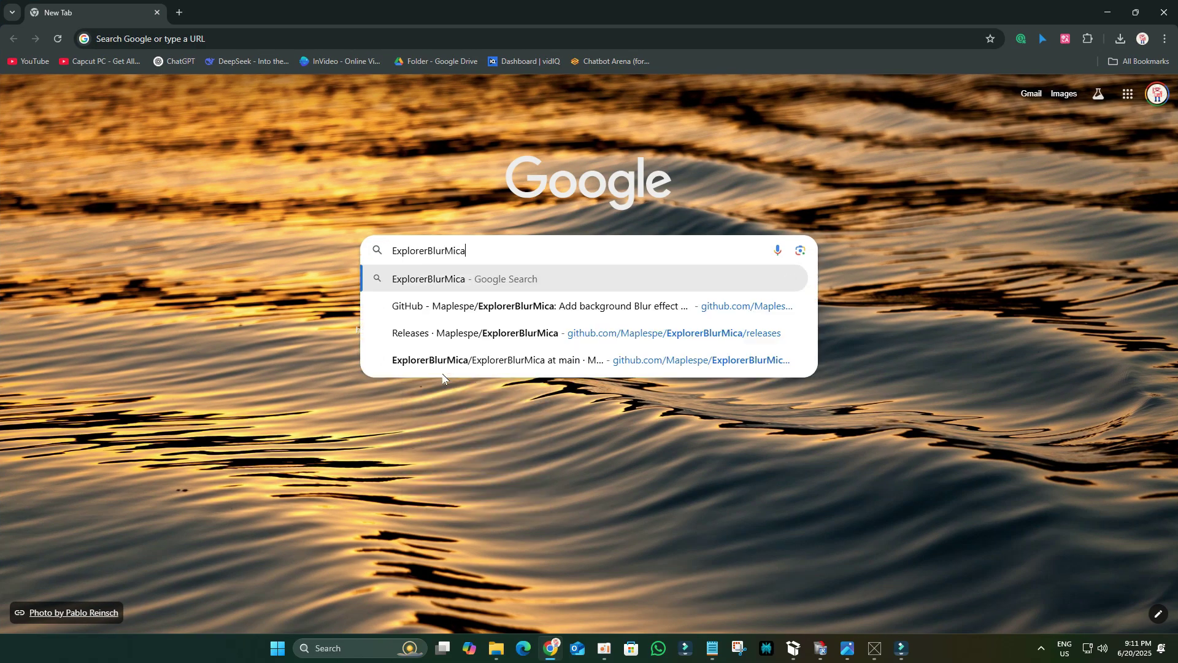
{"action": "key", "text": "Return"}
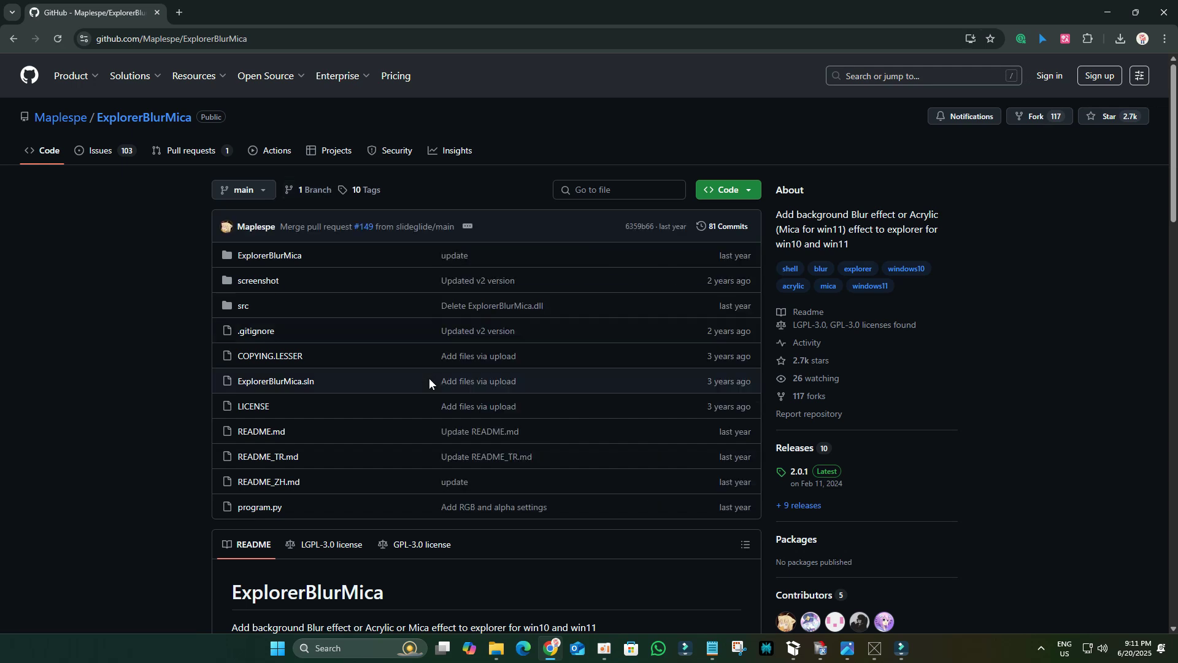
Download Release_x64.zip of version 2.0.1 from the ExplorerBlurMica Releases page.
{"action": "scroll", "coordinate": [430, 381], "scroll_direction": "down", "scroll_amount": 13}
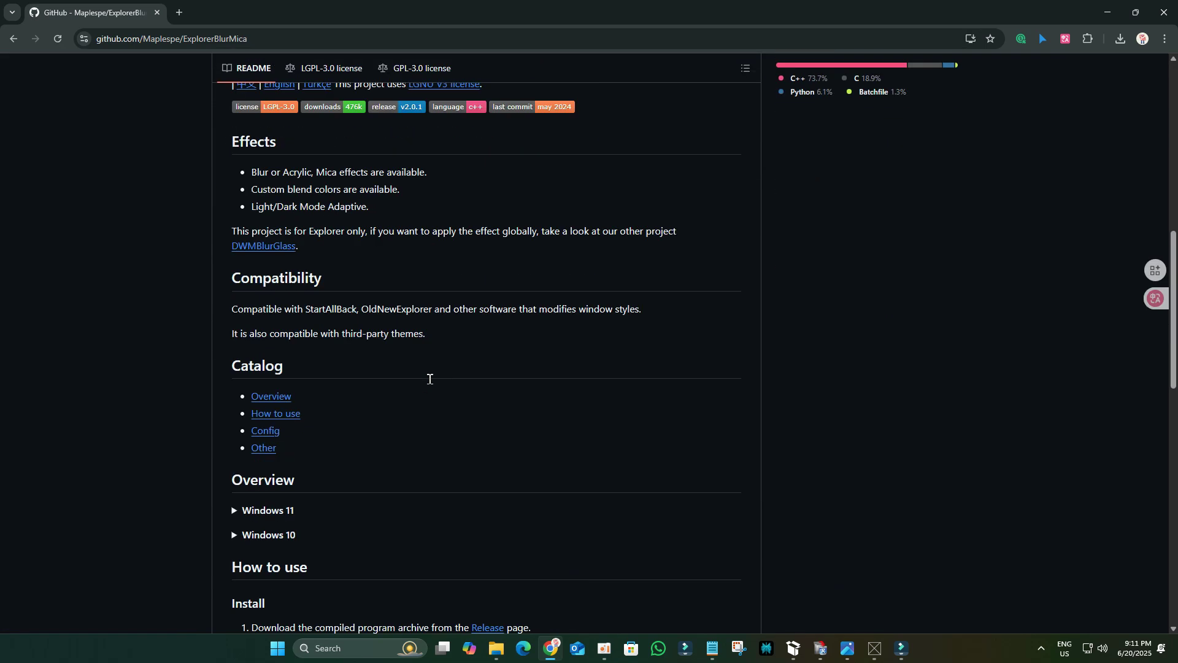
{"action": "scroll", "coordinate": [430, 378], "scroll_direction": "down", "scroll_amount": 1}
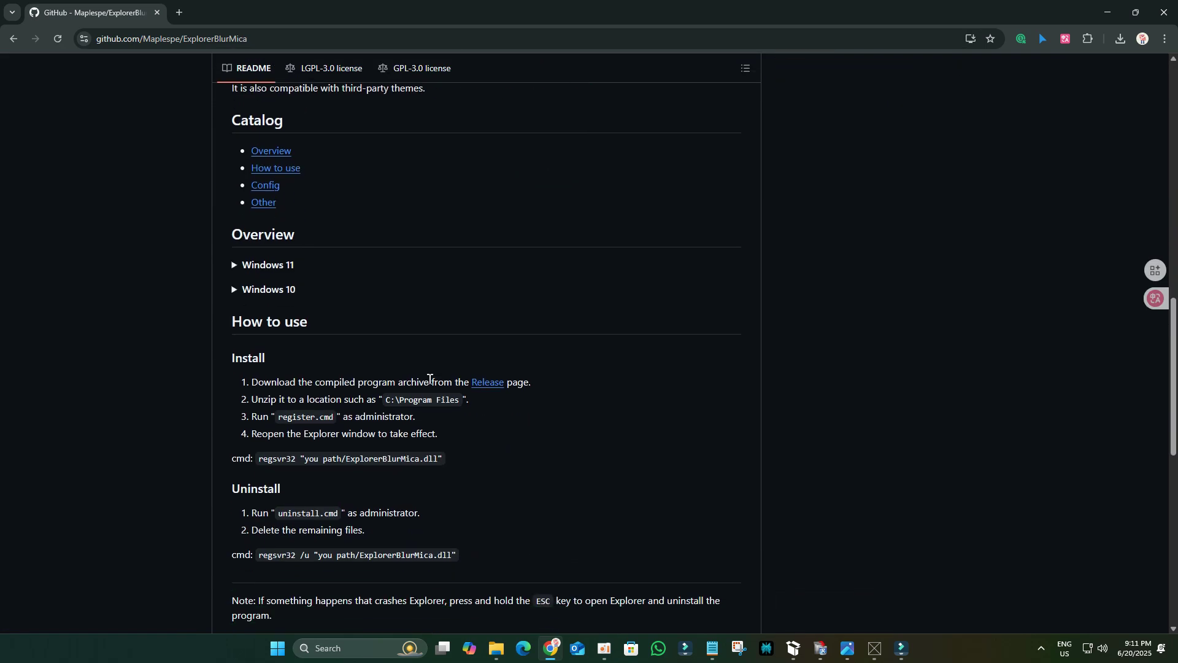
{"action": "left_click", "coordinate": [487, 387]}
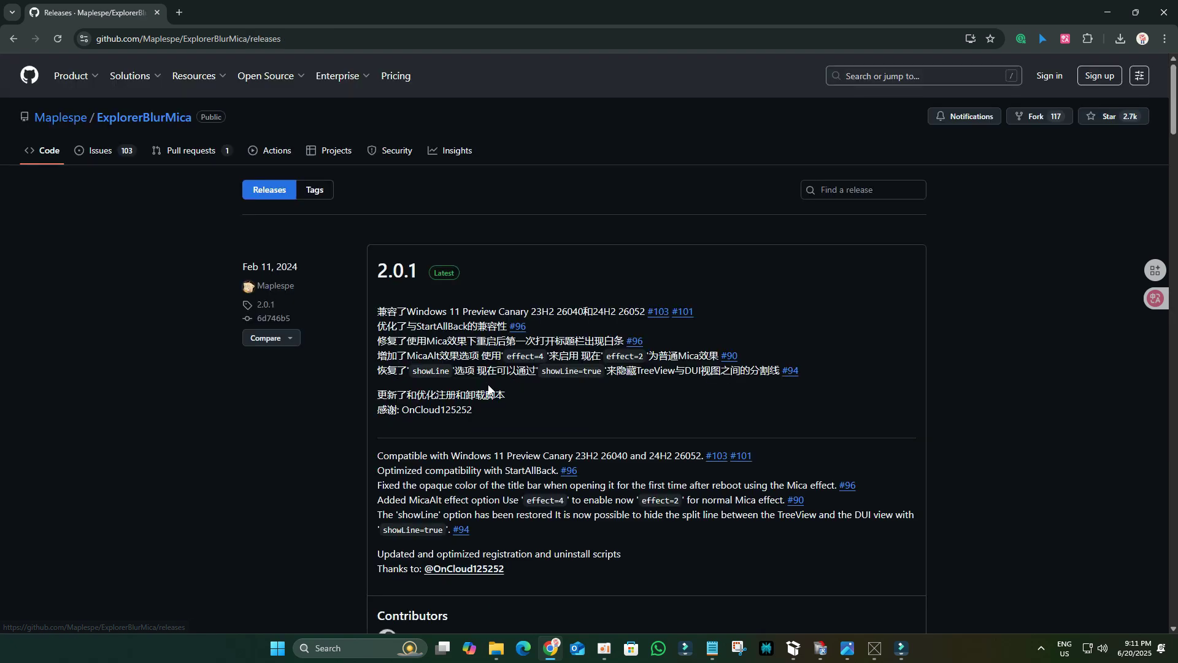
{"action": "scroll", "coordinate": [487, 387], "scroll_direction": "down", "scroll_amount": 4}
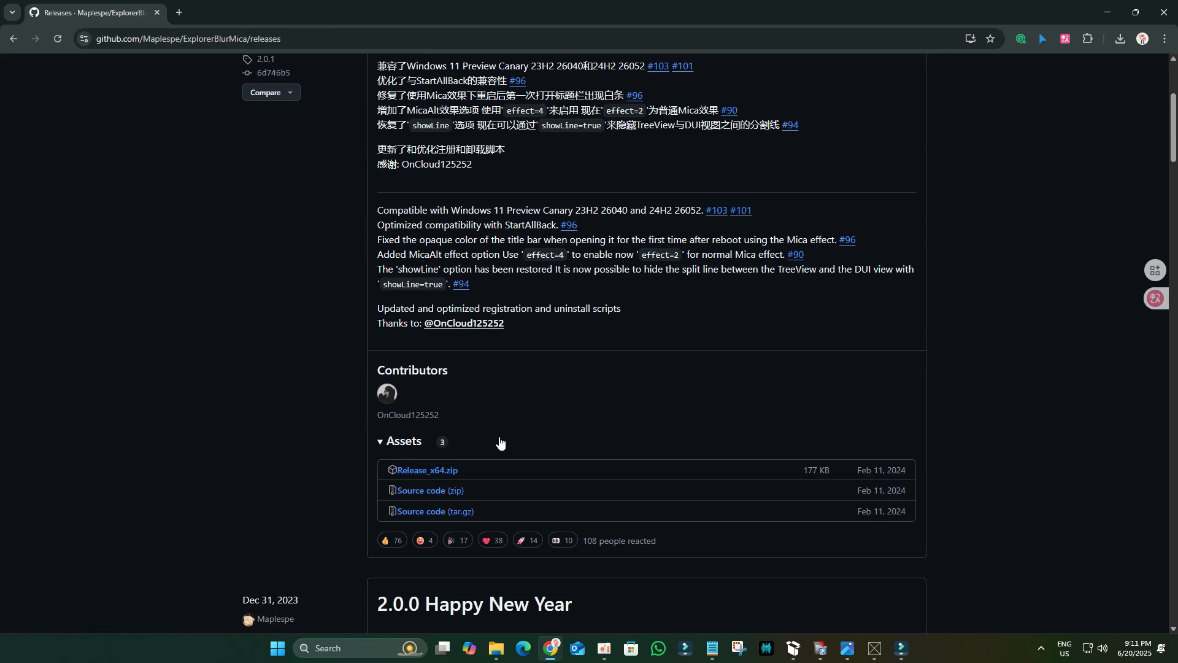
{"action": "left_click", "coordinate": [428, 477]}
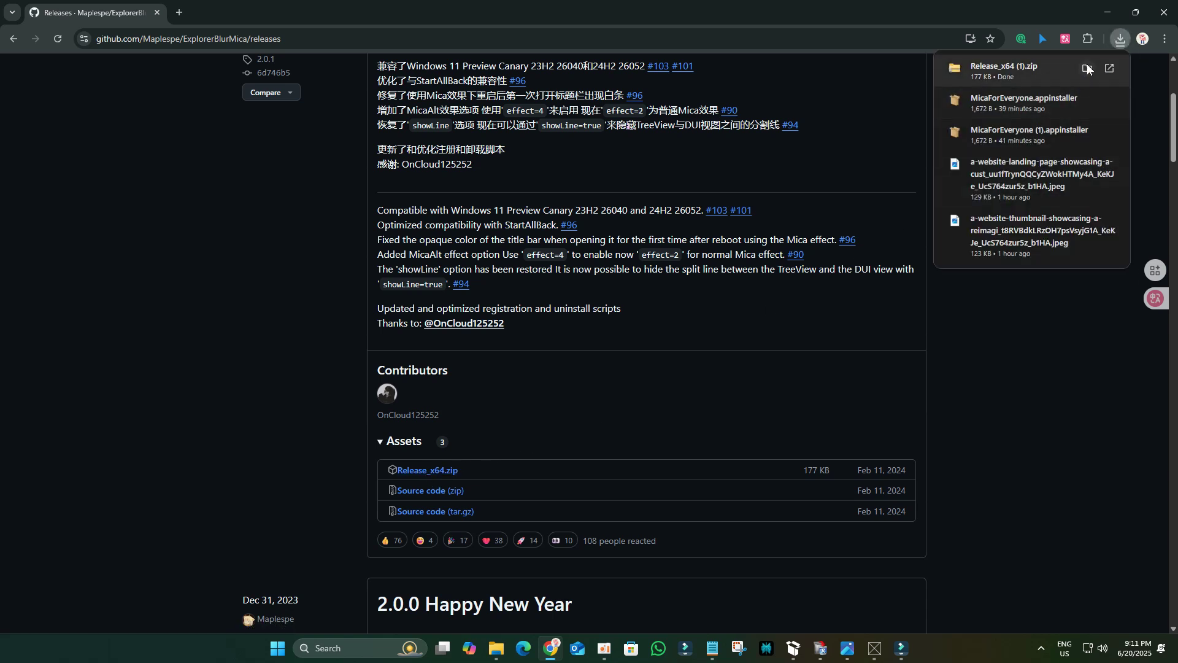
Find the downloaded Release_x64.zip in the Downloads folder and extract it there into a Release_x64 folder.
{"action": "left_click", "coordinate": [1107, 69]}
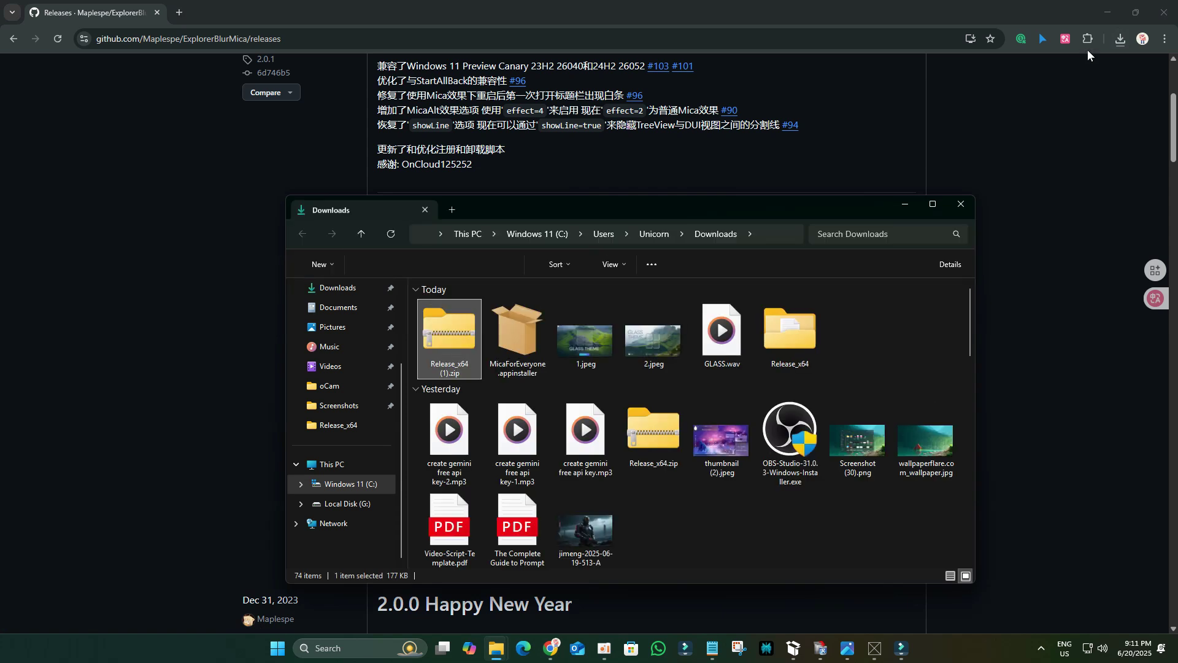
{"action": "left_click", "coordinate": [1104, 14]}
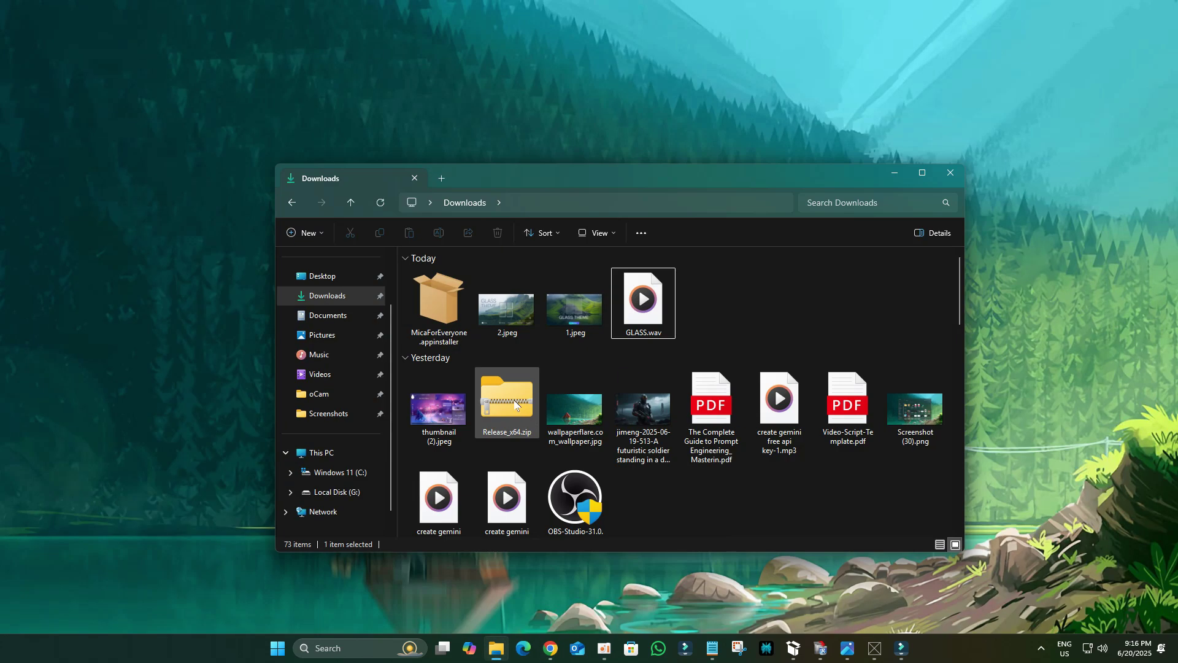
{"action": "left_click", "coordinate": [509, 402]}
{"action": "right_click", "coordinate": [513, 403]}
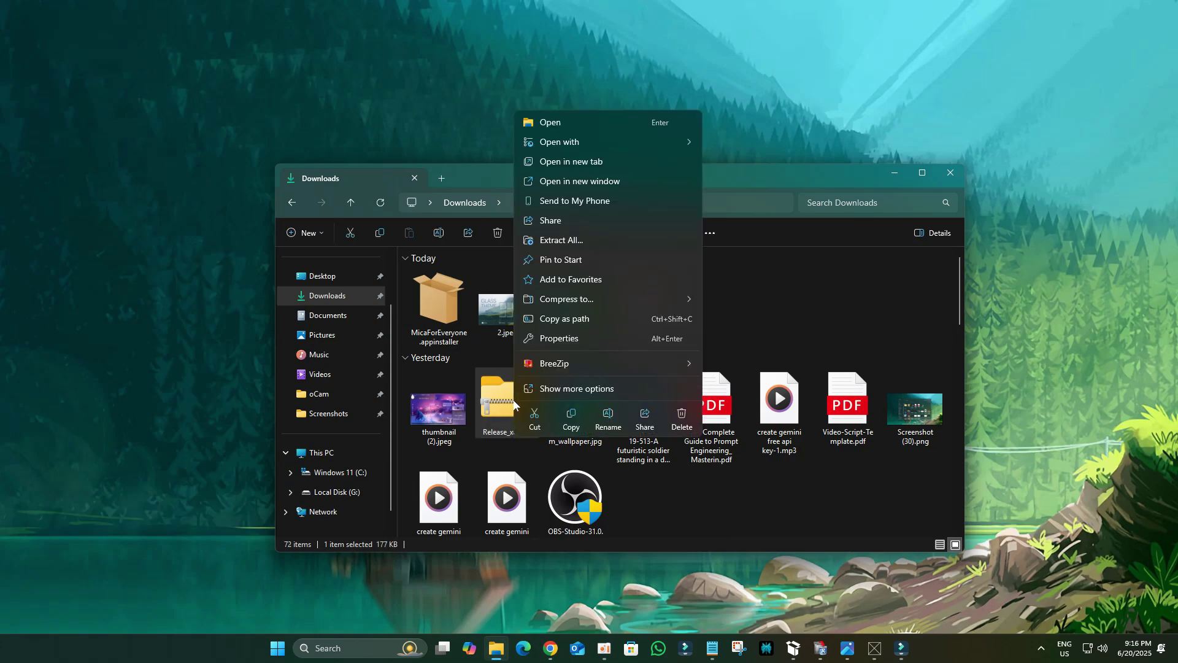
{"action": "left_click", "coordinate": [558, 239]}
{"action": "left_click", "coordinate": [690, 442]}
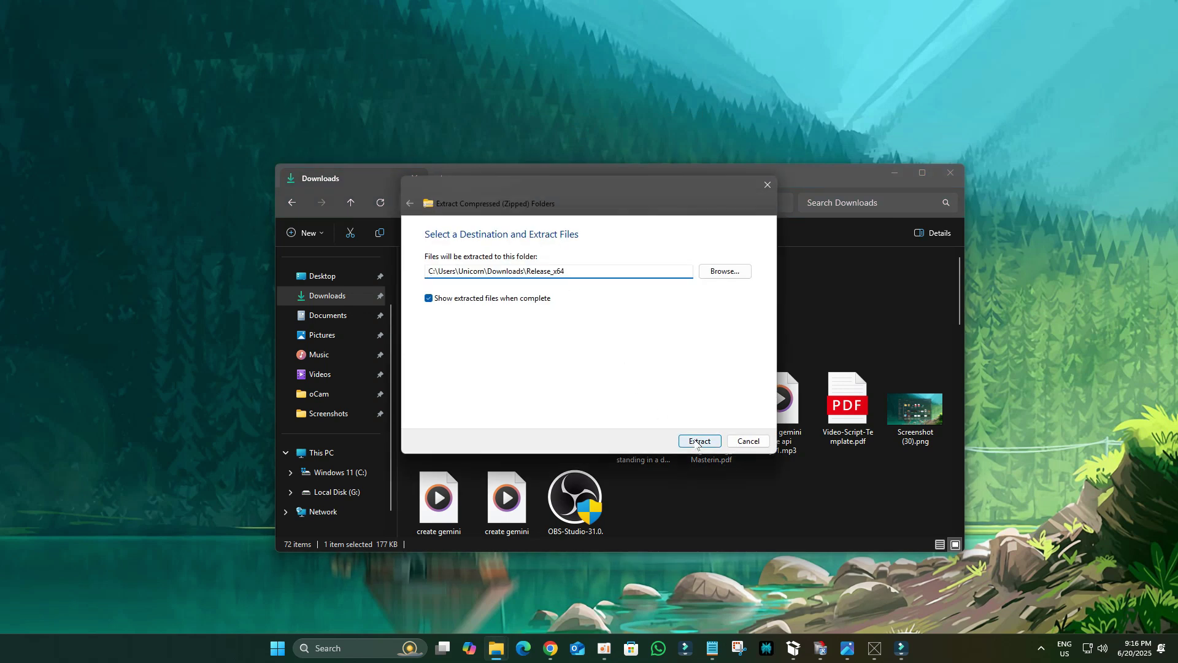
Move the extracted Release folder from Release_x64 to the root of the Windows 11 (C:) drive.
{"action": "right_click", "coordinate": [477, 340]}
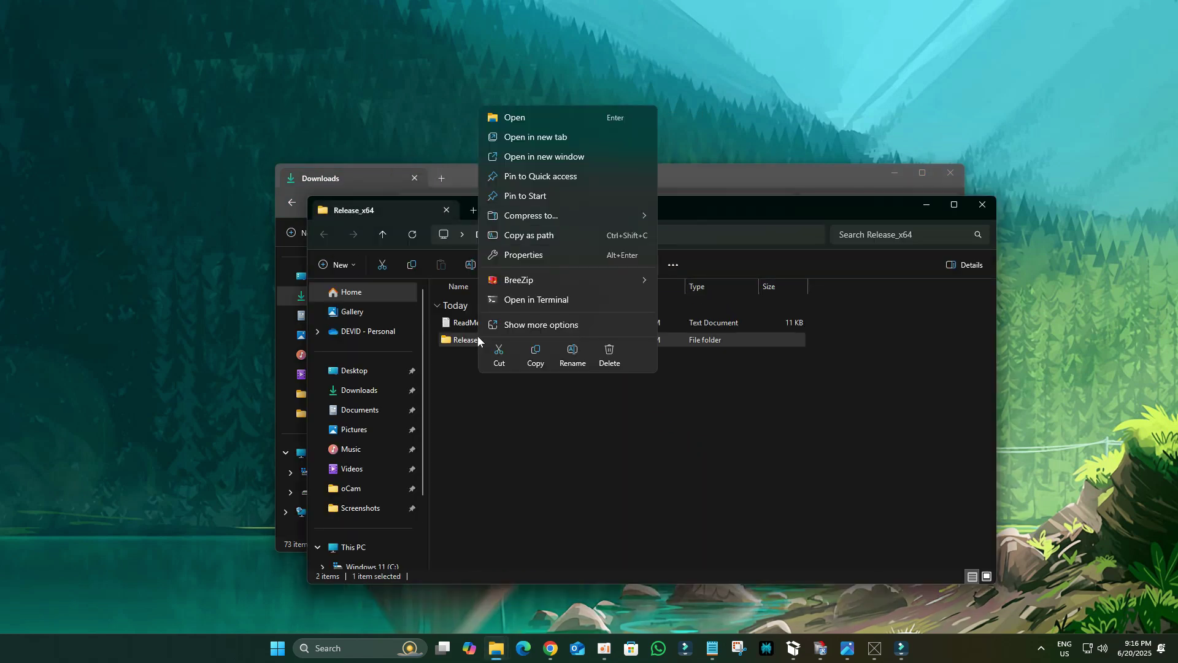
{"action": "left_click", "coordinate": [498, 356]}
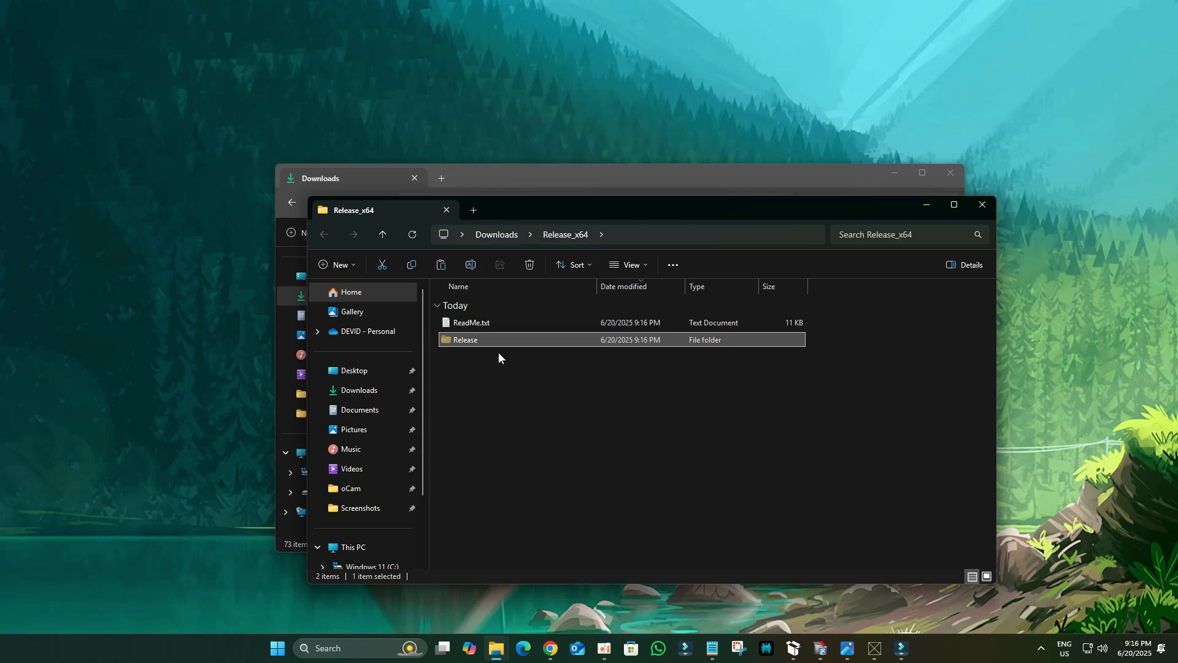
{"action": "left_click", "coordinate": [953, 207]}
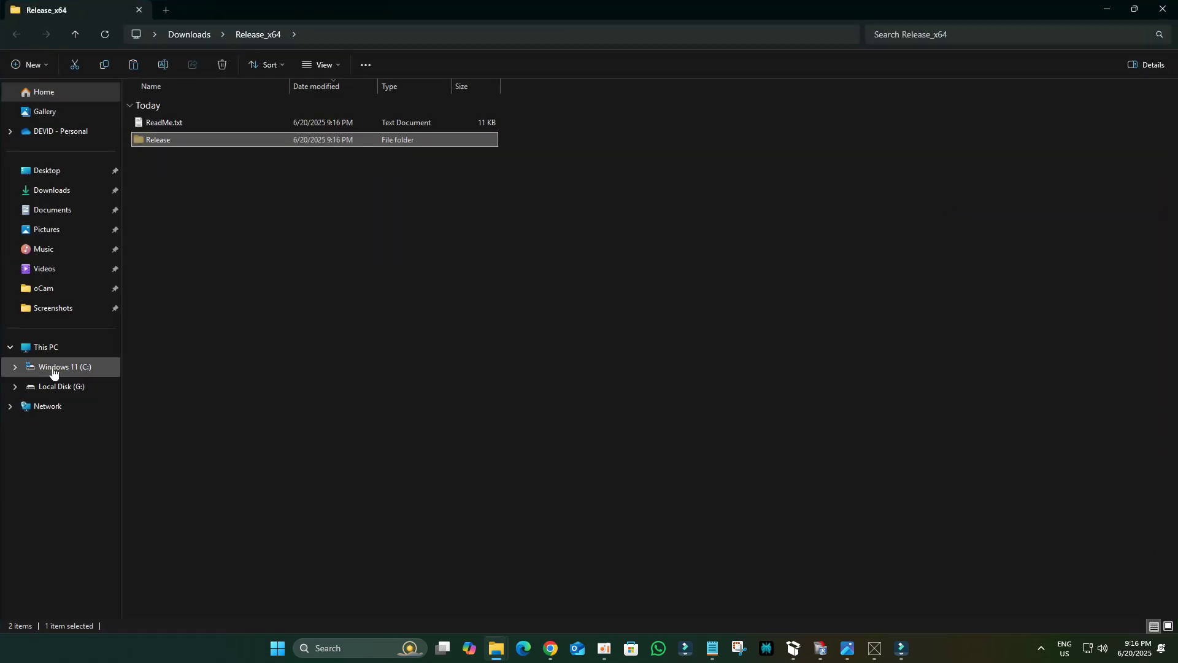
{"action": "left_click", "coordinate": [52, 372]}
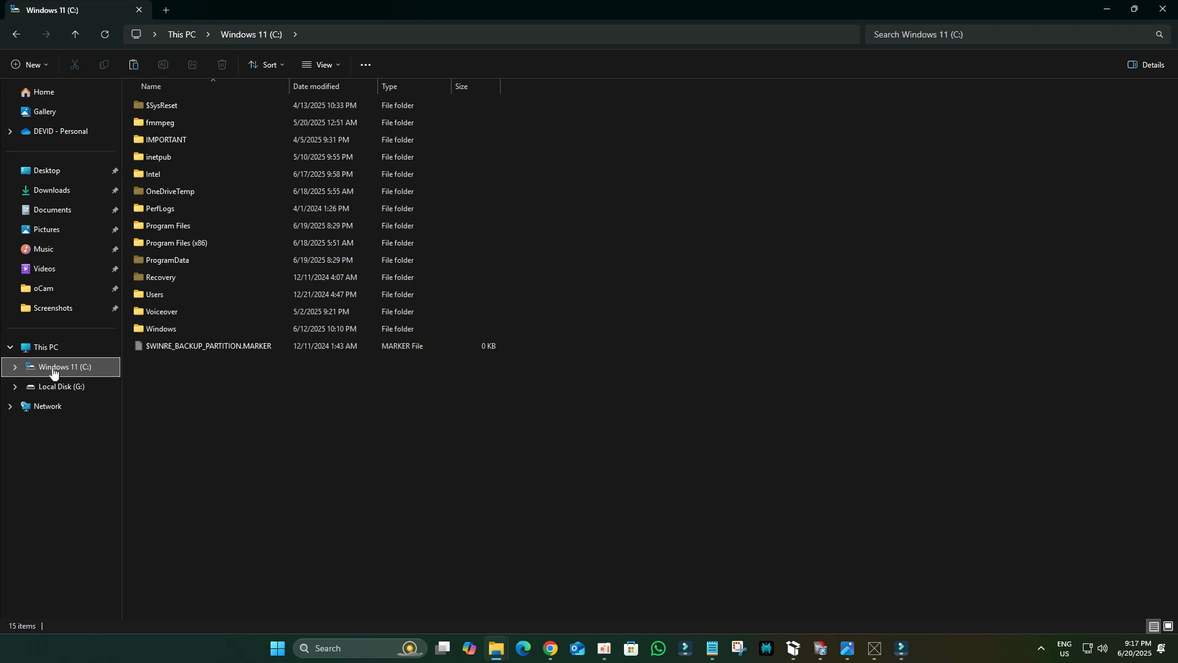
{"action": "right_click", "coordinate": [311, 421]}
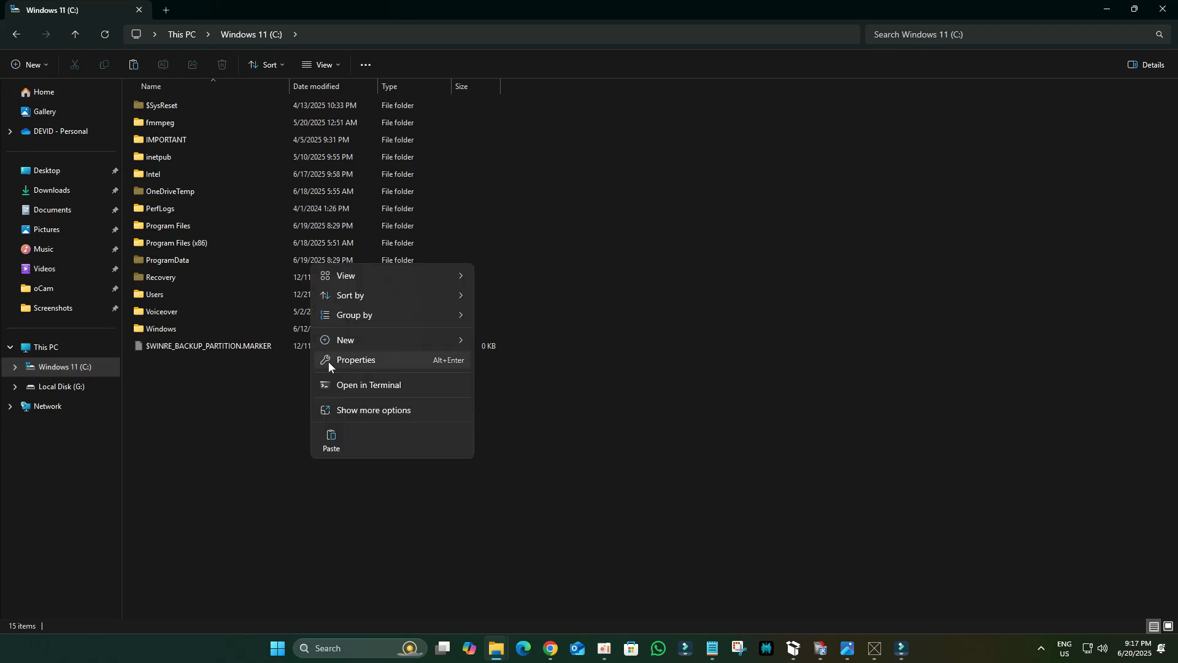
{"action": "left_click", "coordinate": [332, 438]}
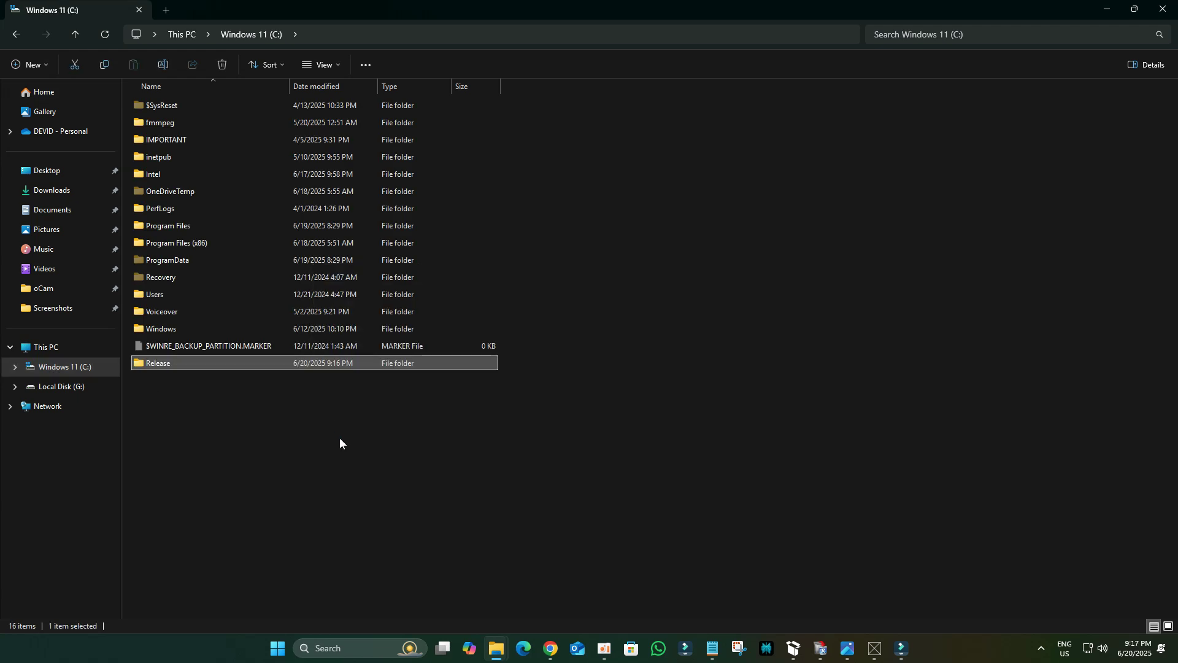
Run register.cmd from C:\Release as administrator, allowing it past SmartScreen, and open File Explorer to check the blur effect.
{"action": "double_click", "coordinate": [171, 363]}
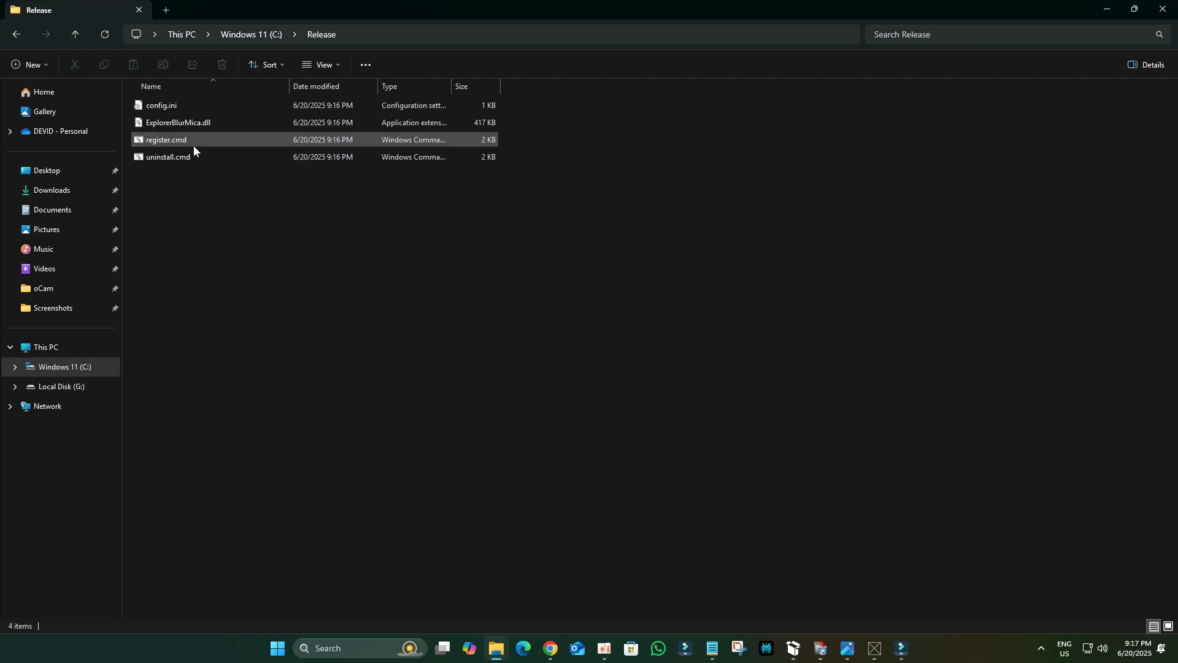
{"action": "left_click", "coordinate": [193, 139]}
{"action": "right_click", "coordinate": [193, 139]}
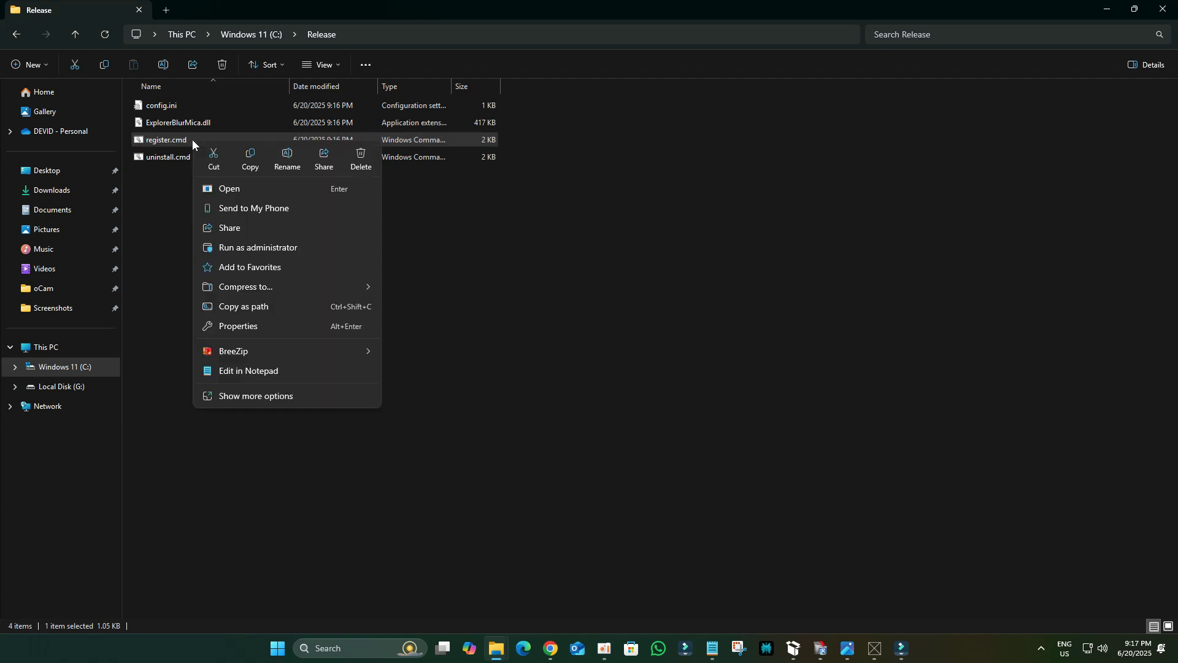
{"action": "left_click", "coordinate": [279, 245]}
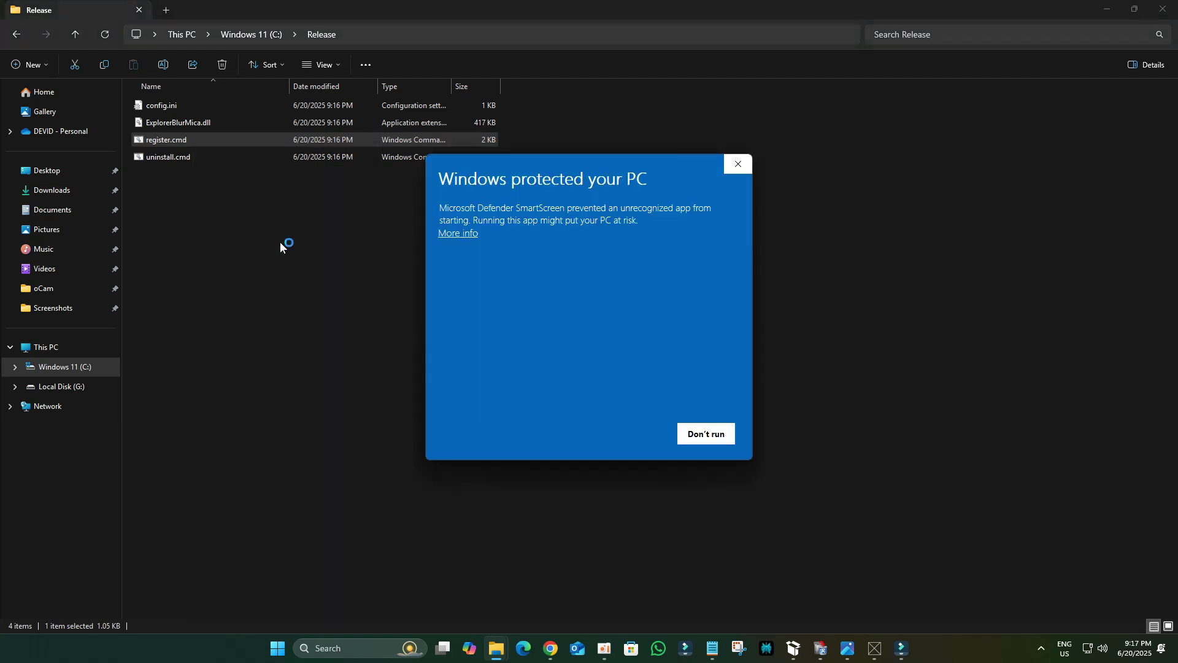
{"action": "left_click", "coordinate": [464, 235]}
{"action": "left_click", "coordinate": [622, 444]}
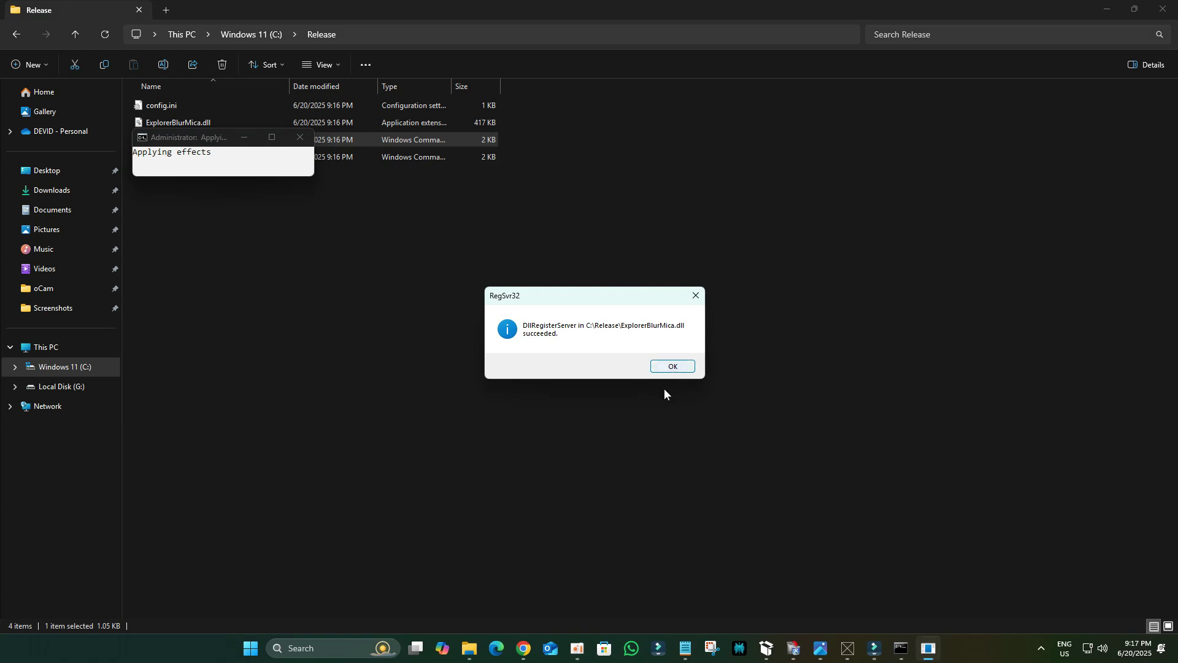
{"action": "left_click", "coordinate": [673, 366]}
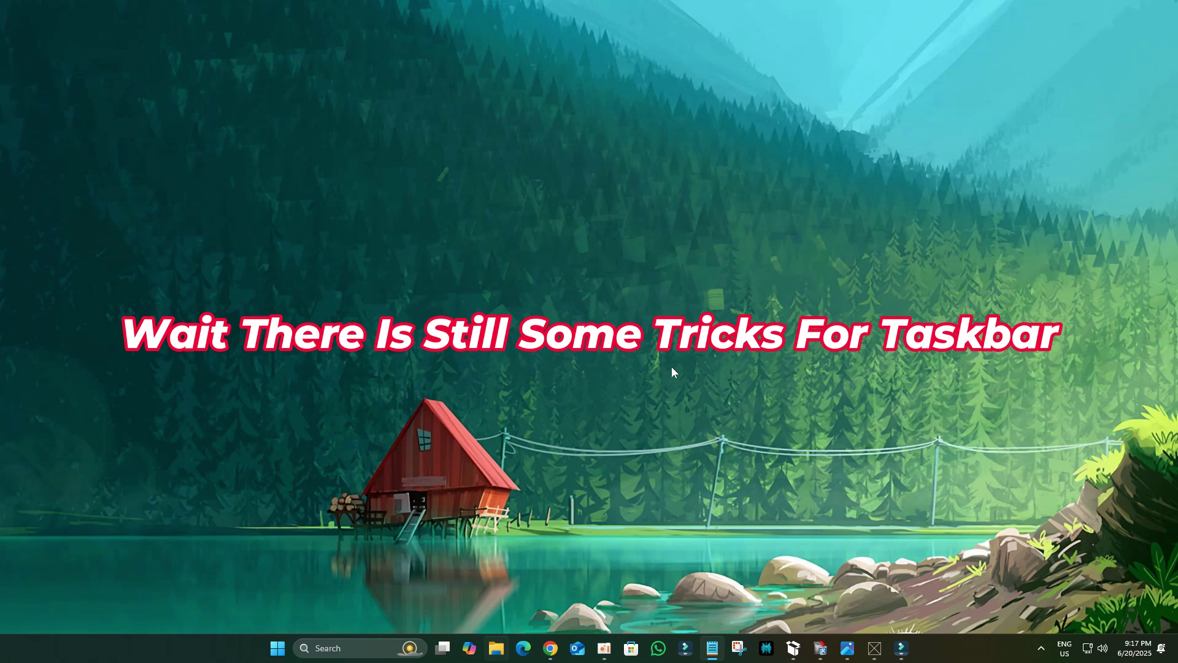
{"action": "key", "text": "super+e"}
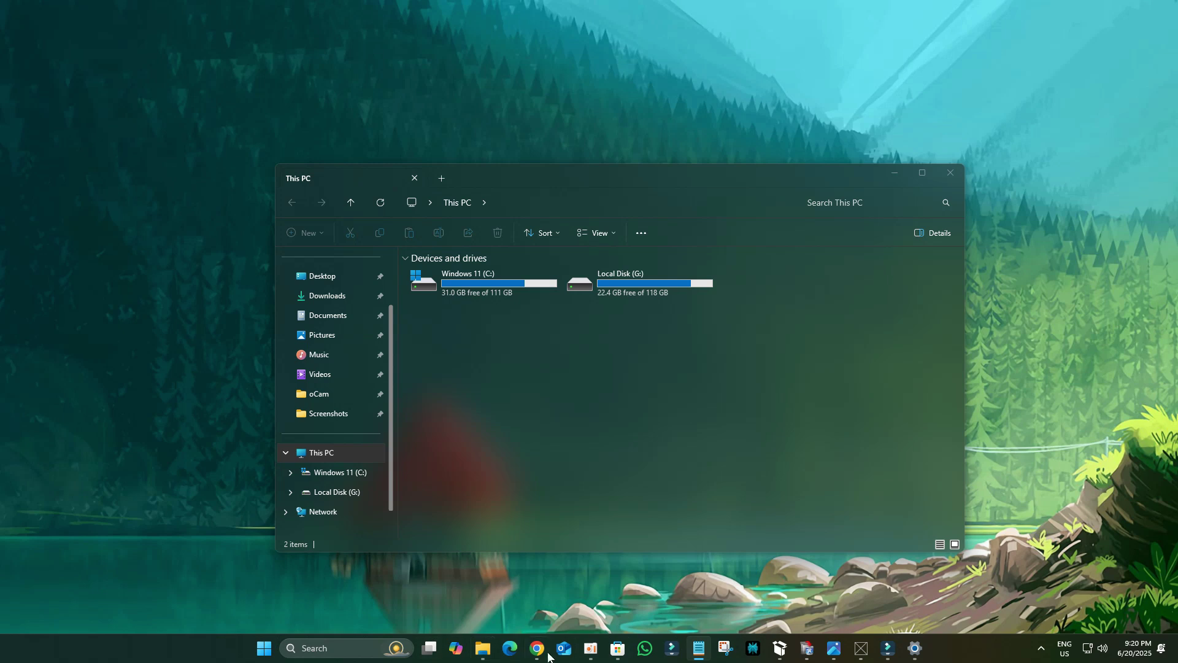
Install TranslucentTB from the Microsoft Store and continue past its welcome window.
{"action": "left_click", "coordinate": [615, 651]}
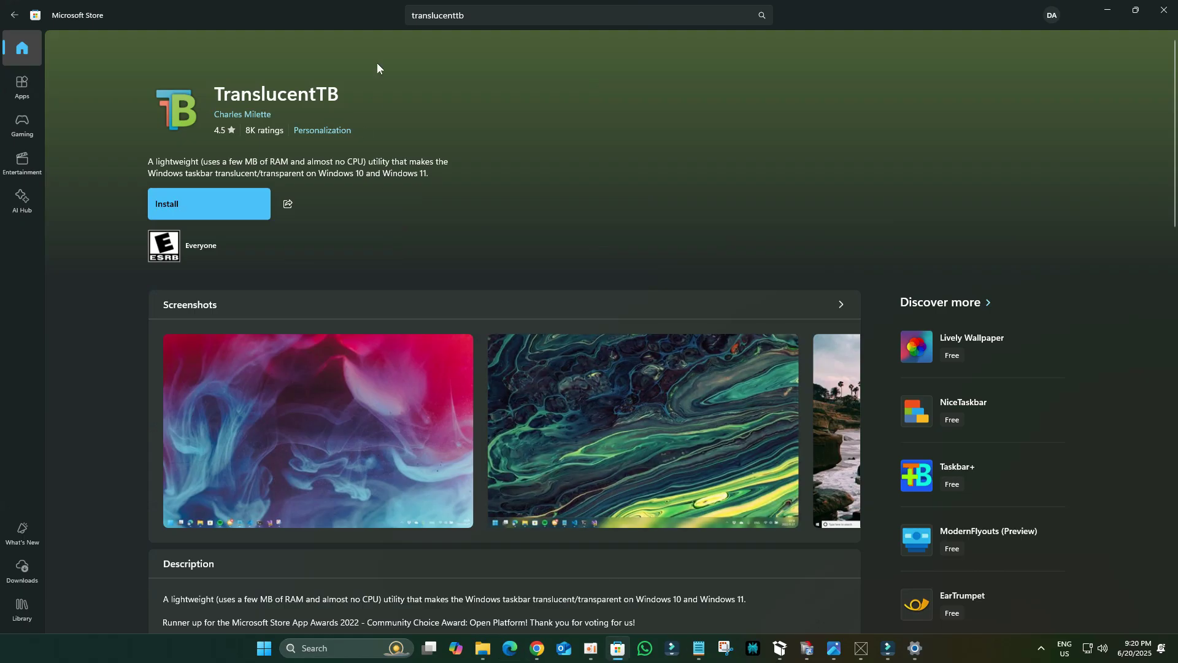
{"action": "left_click", "coordinate": [205, 213]}
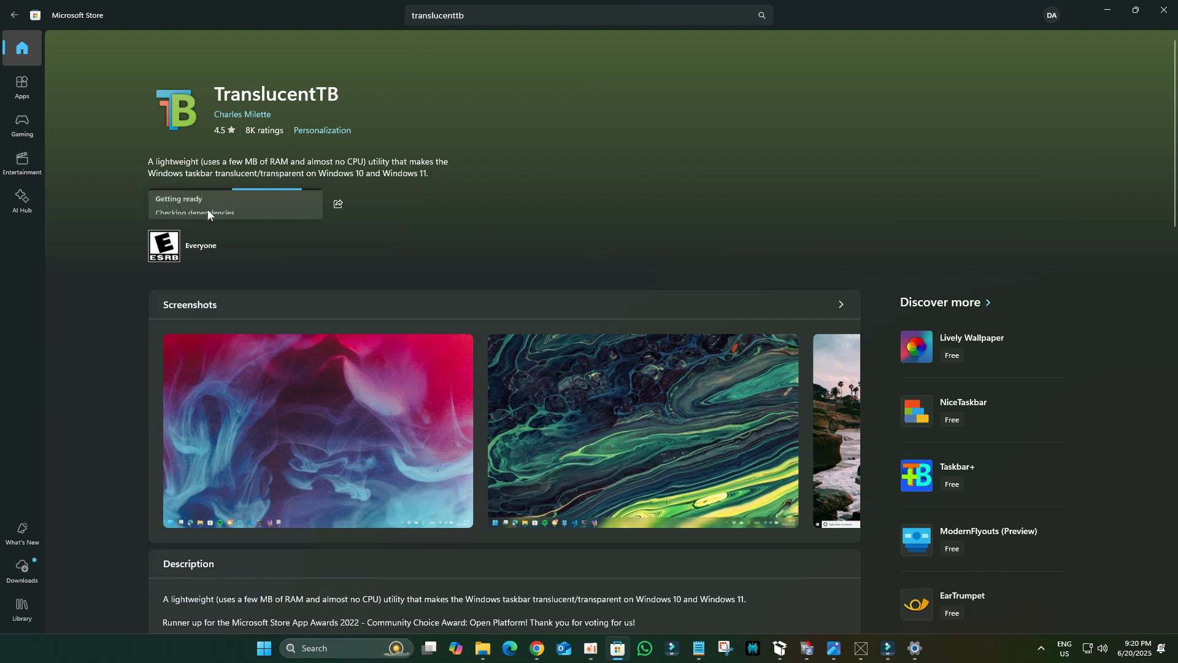
{"action": "left_click", "coordinate": [1109, 8]}
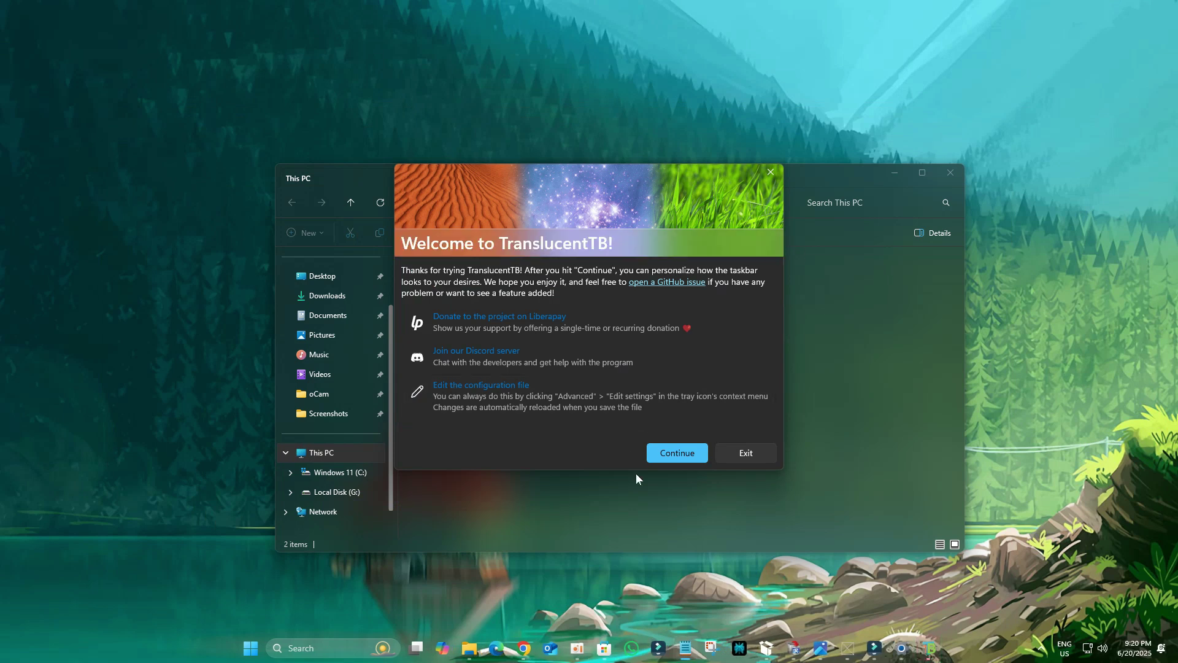
{"action": "left_click", "coordinate": [674, 453]}
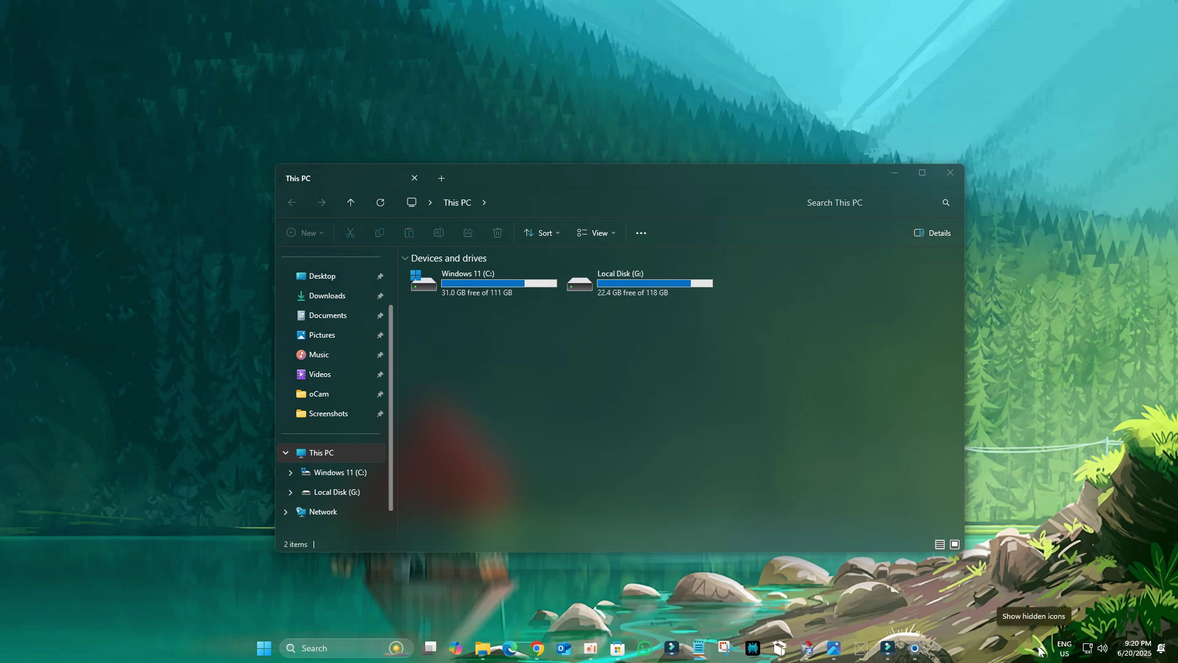
Set TranslucentTB's Desktop taskbar appearance to Acrylic.
{"action": "left_click", "coordinate": [1039, 650]}
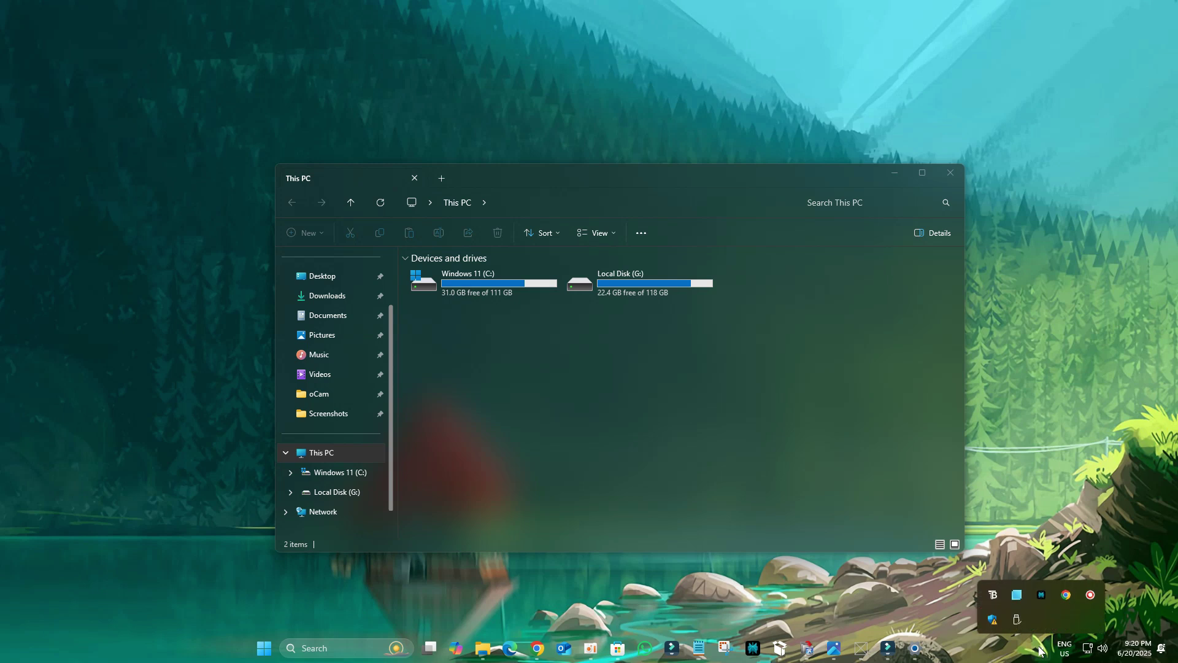
{"action": "right_click", "coordinate": [993, 596]}
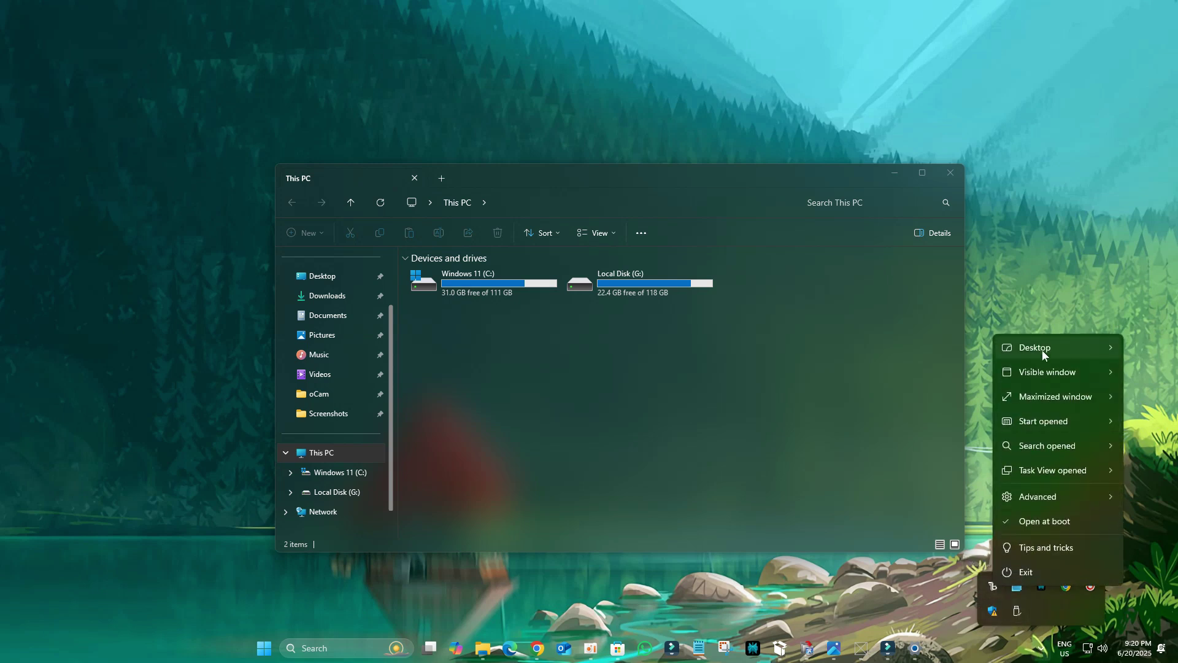
{"action": "mouse_move", "coordinate": [1044, 345]}
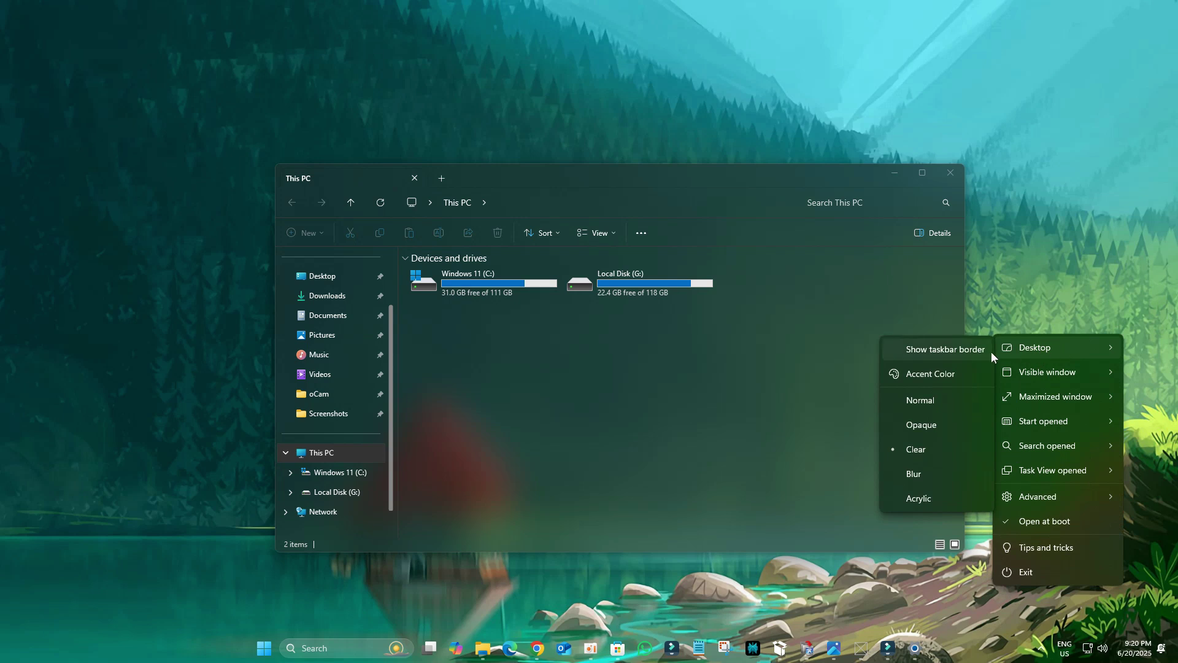
{"action": "left_click", "coordinate": [921, 498]}
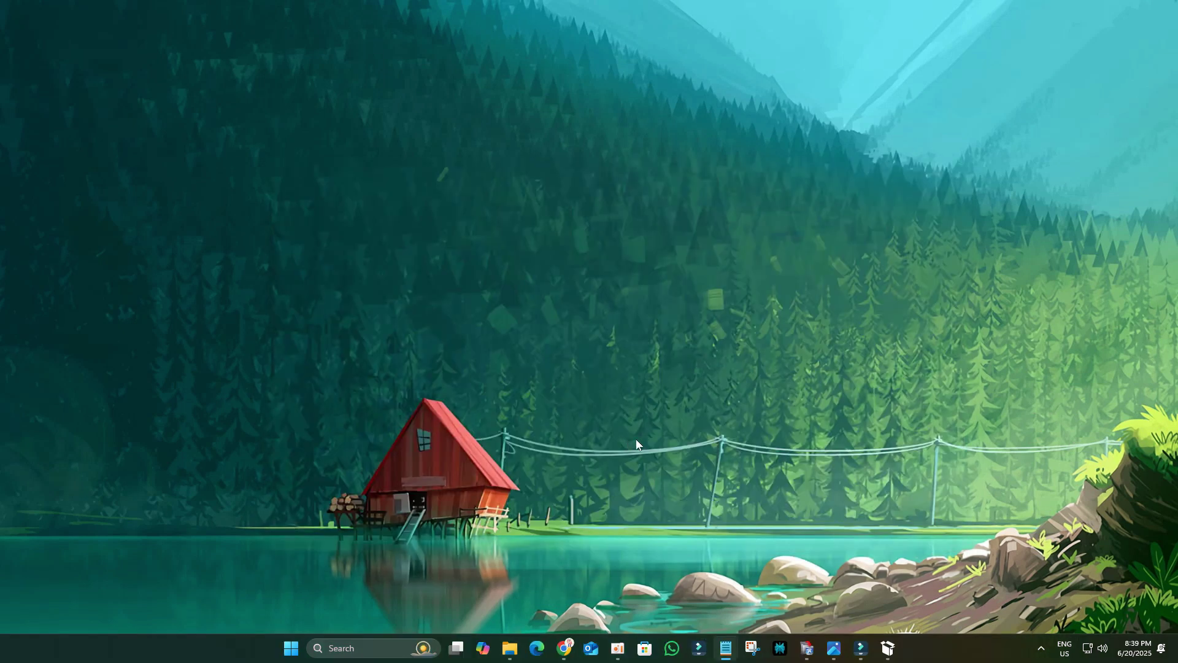
Open the Release folder on the Windows 11 (C:) drive in a maximized File Explorer window.
{"action": "left_click", "coordinate": [291, 647]}
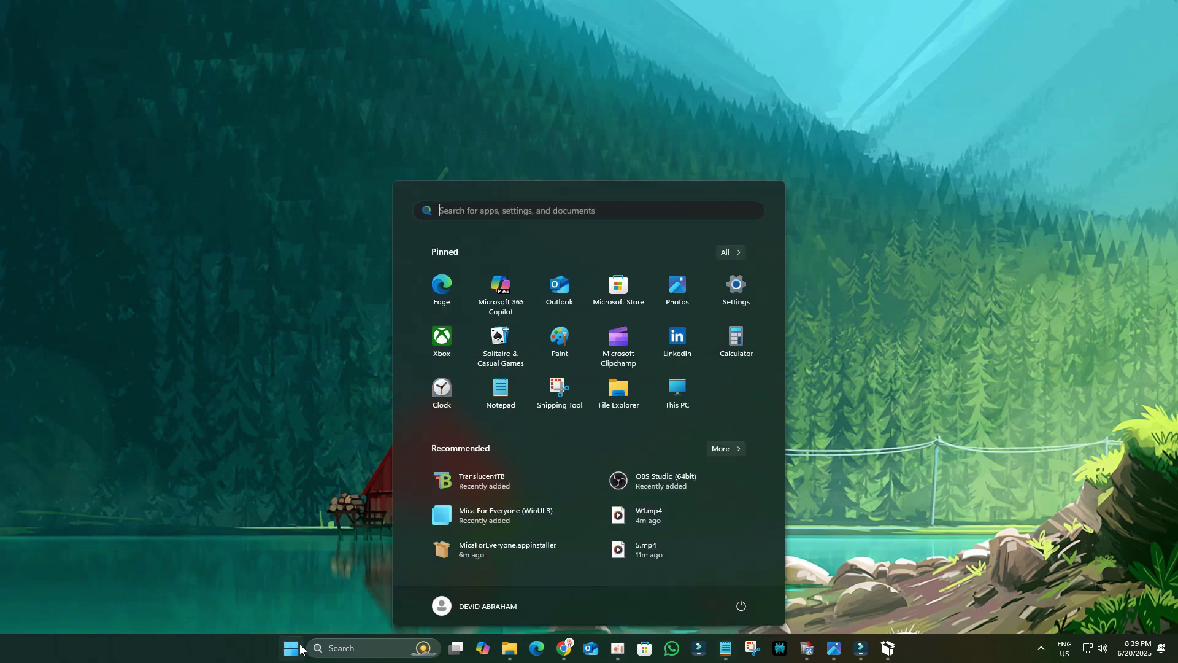
{"action": "left_click", "coordinate": [677, 391]}
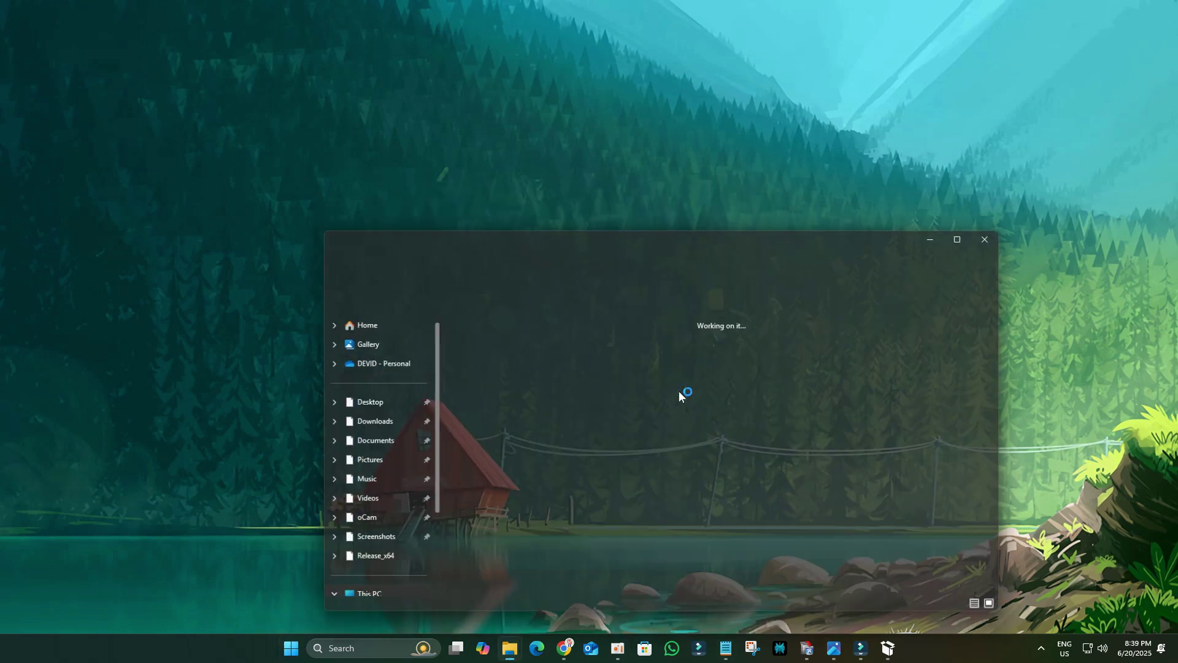
{"action": "double_click", "coordinate": [511, 355]}
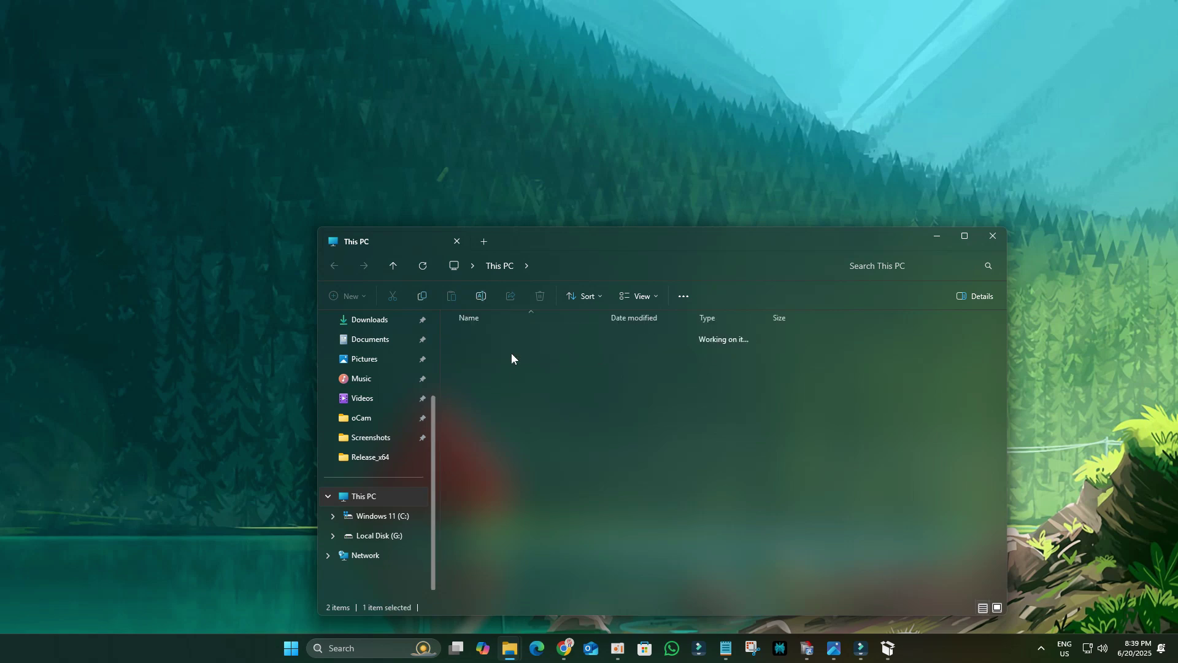
{"action": "left_click", "coordinate": [963, 238]}
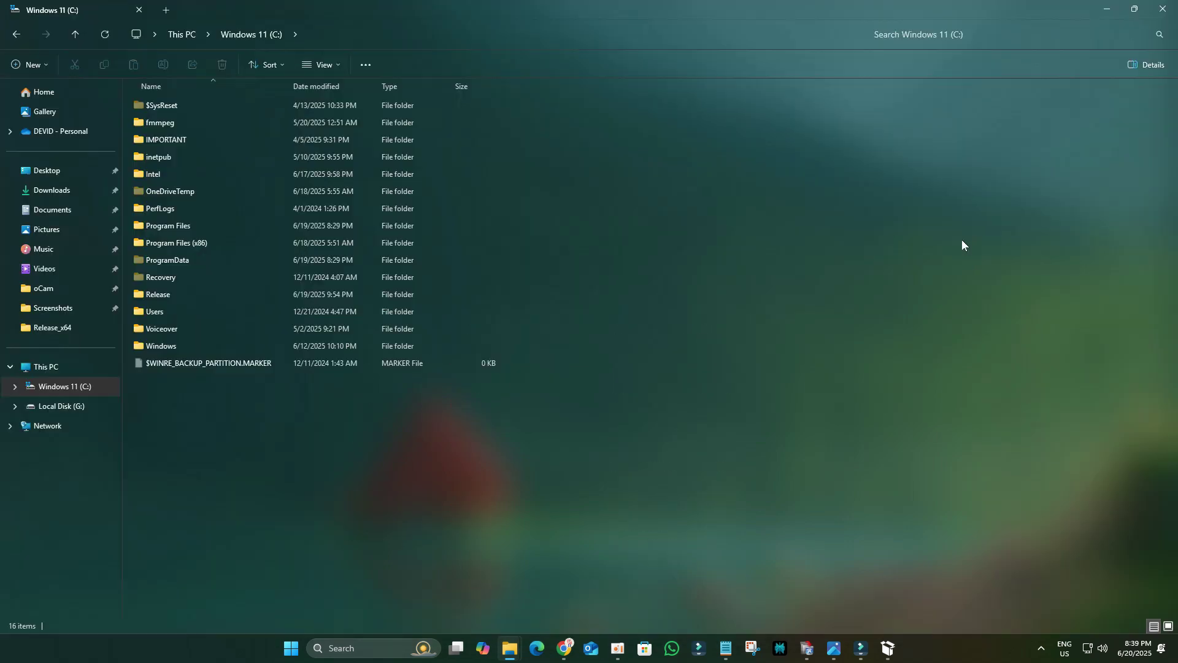
{"action": "double_click", "coordinate": [189, 294]}
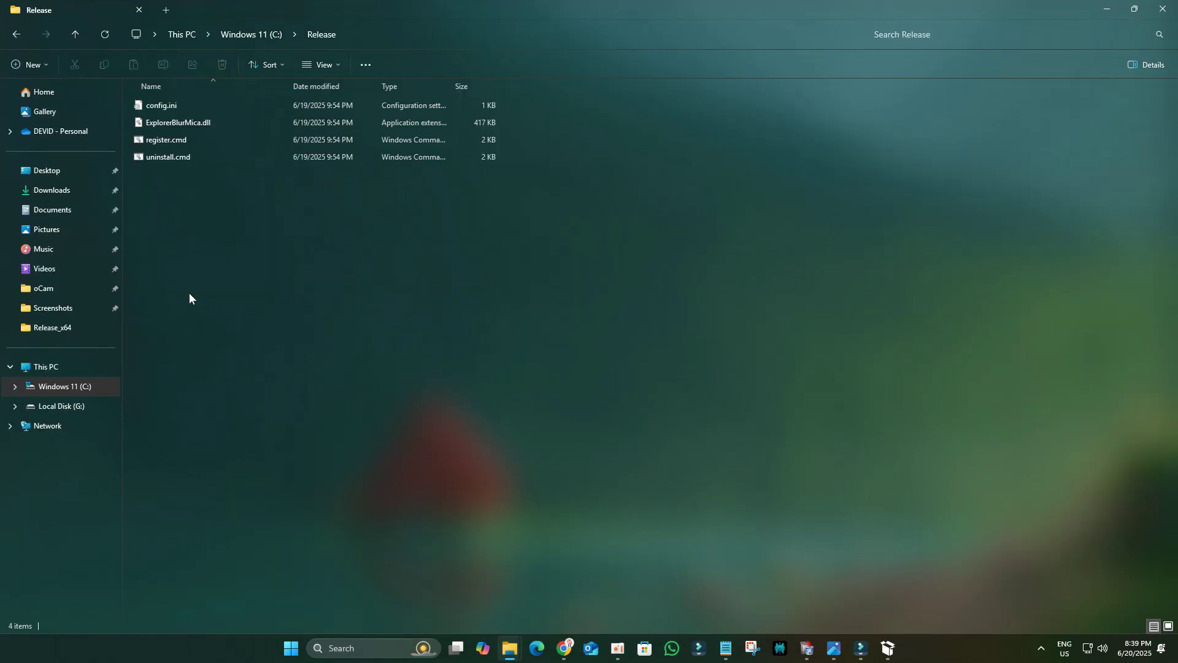
Run uninstall.cmd from the Release folder as administrator and allow it past the SmartScreen block.
{"action": "right_click", "coordinate": [160, 157]}
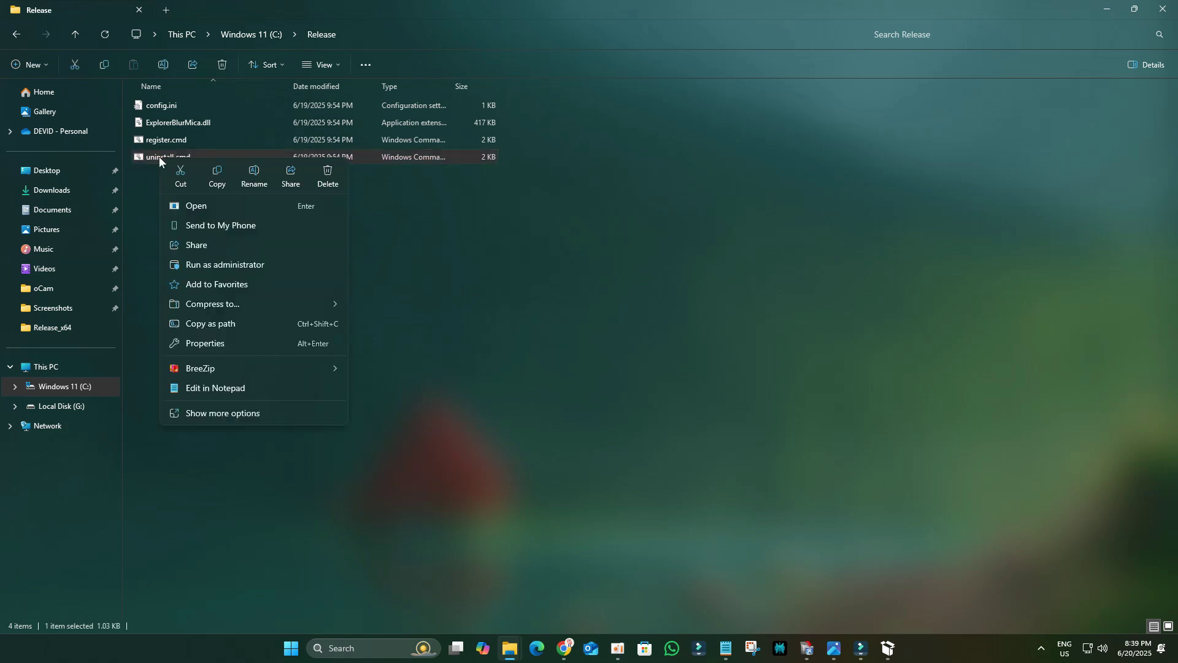
{"action": "left_click", "coordinate": [244, 265]}
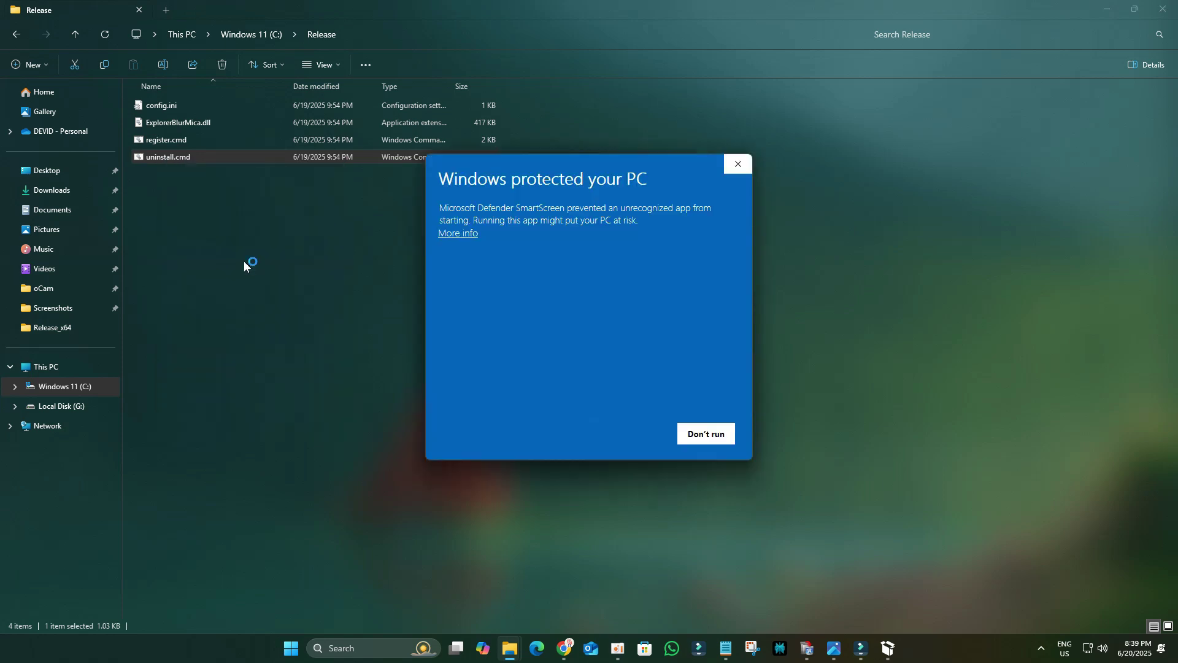
{"action": "left_click", "coordinate": [473, 234]}
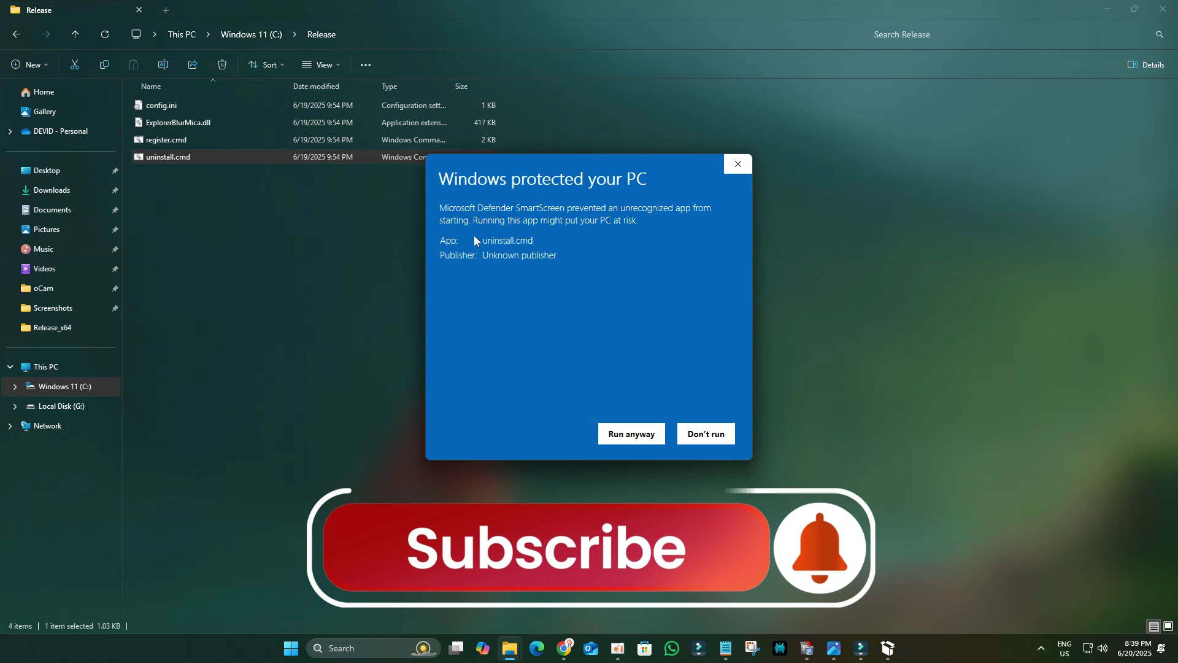
{"action": "left_click", "coordinate": [626, 435]}
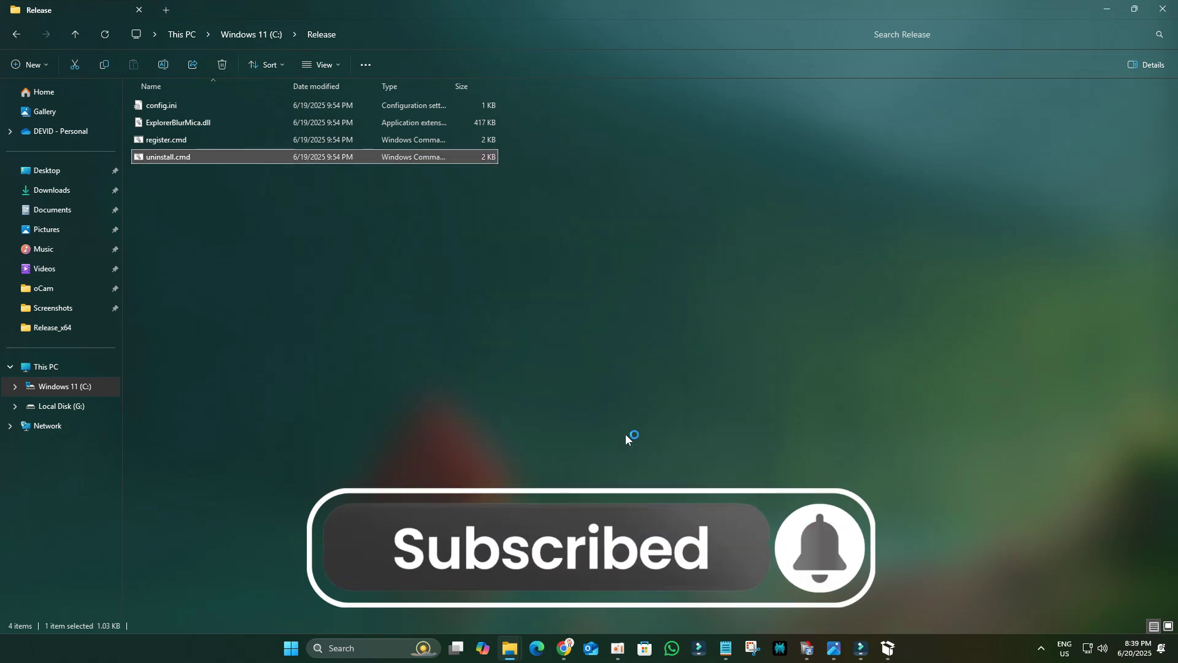